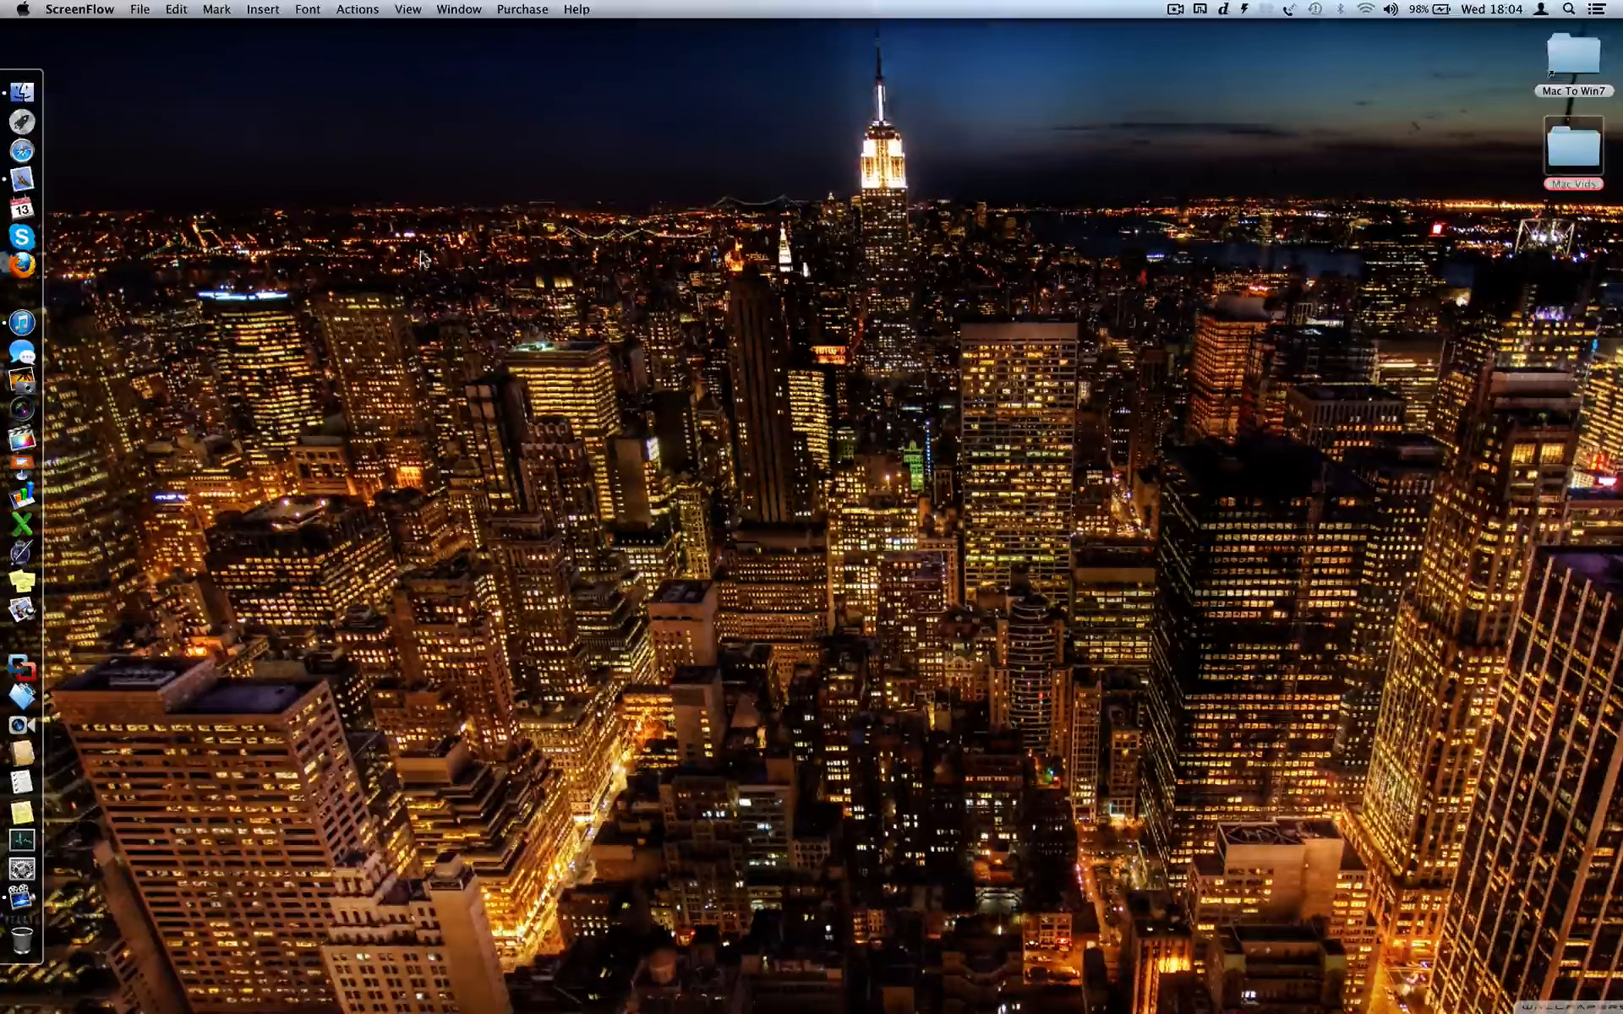
# - Page through Launchpad's app grid, dismiss it, and bring up Spotlight search
pyautogui.click(36, 114)
pyautogui.hscroll(3, 736, 678)
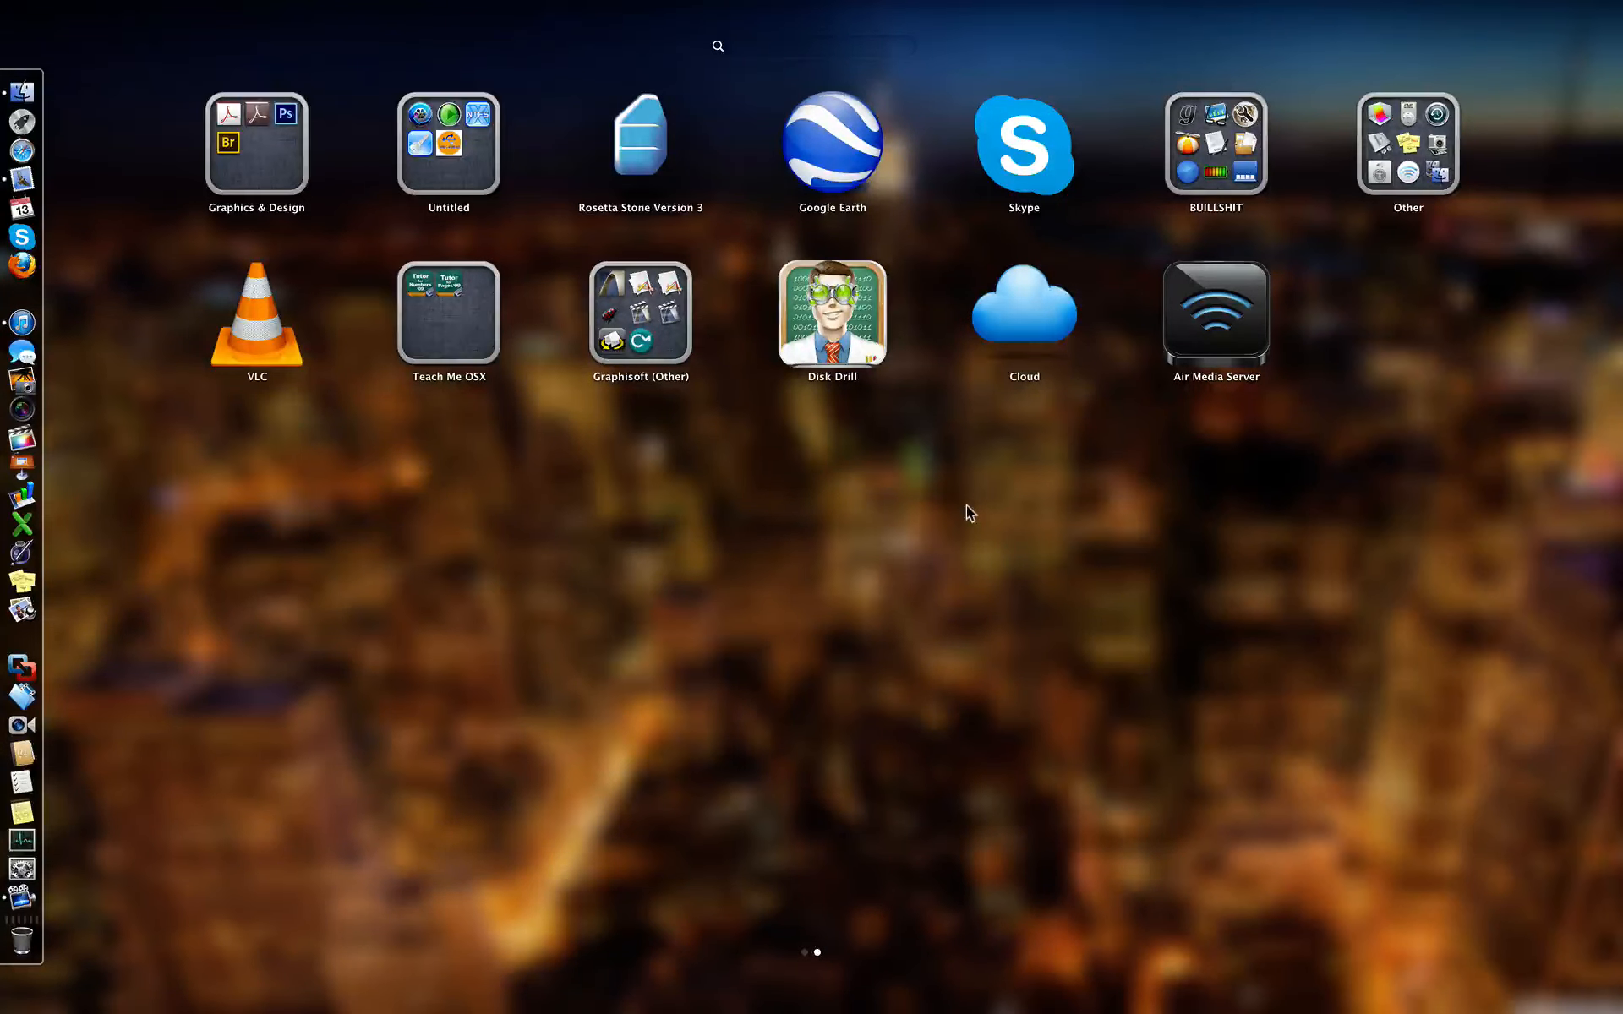
pyautogui.click(784, 526)
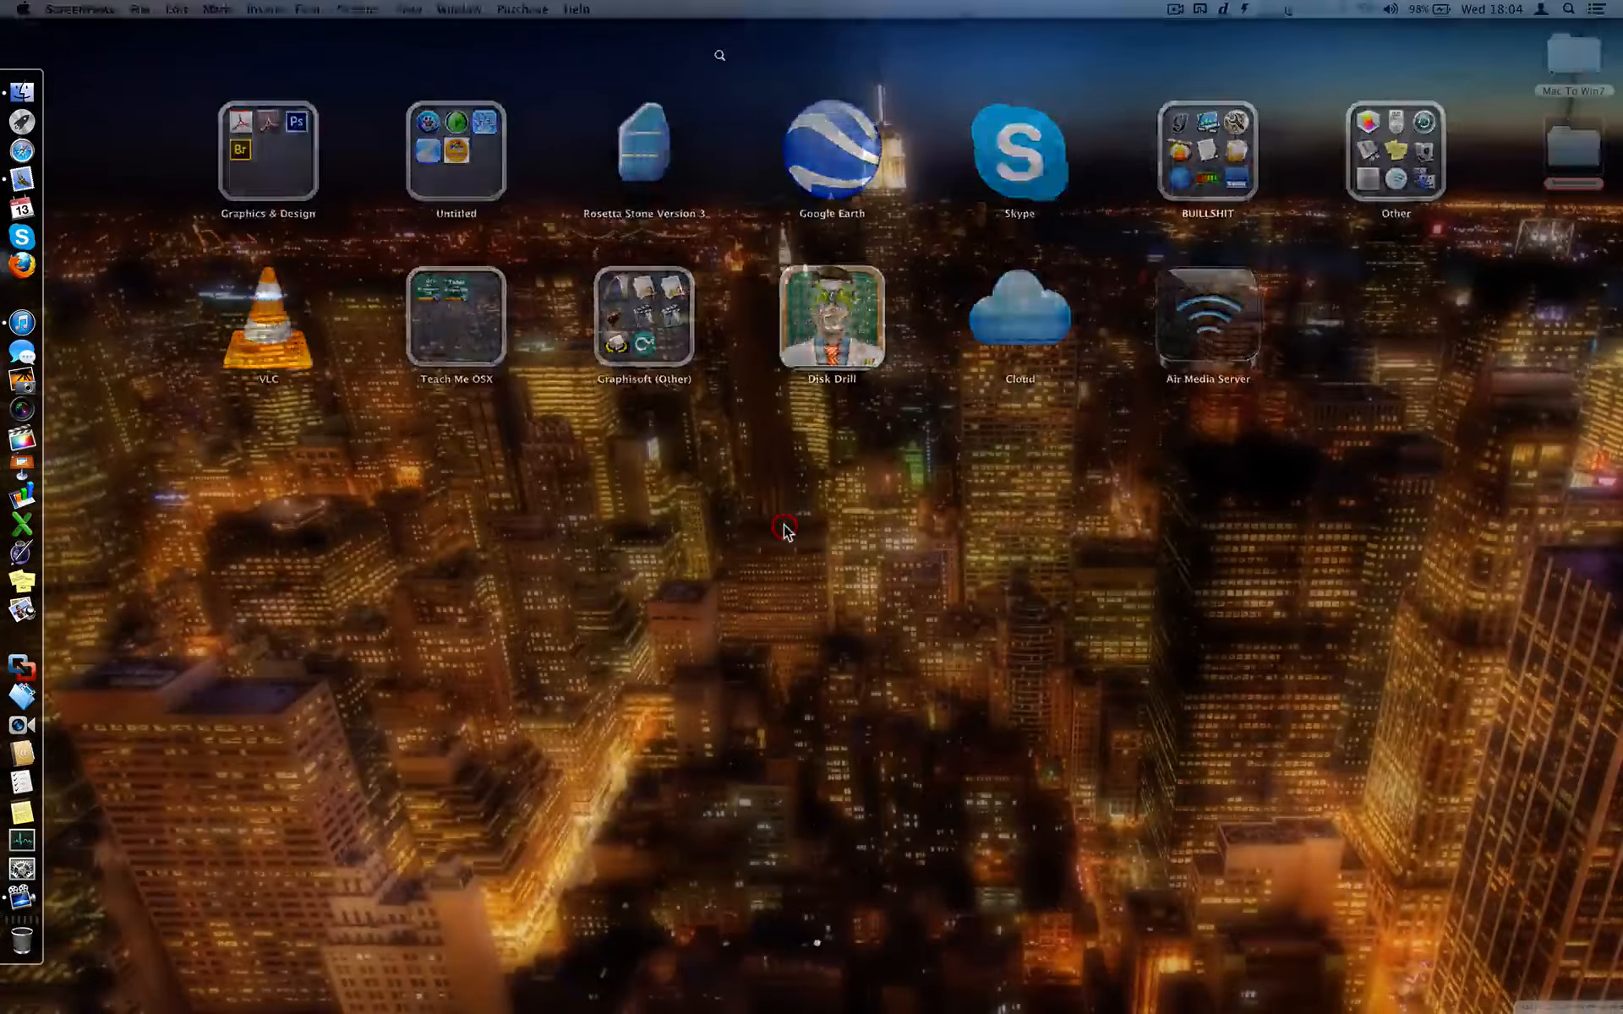
pyautogui.click(1571, 9)
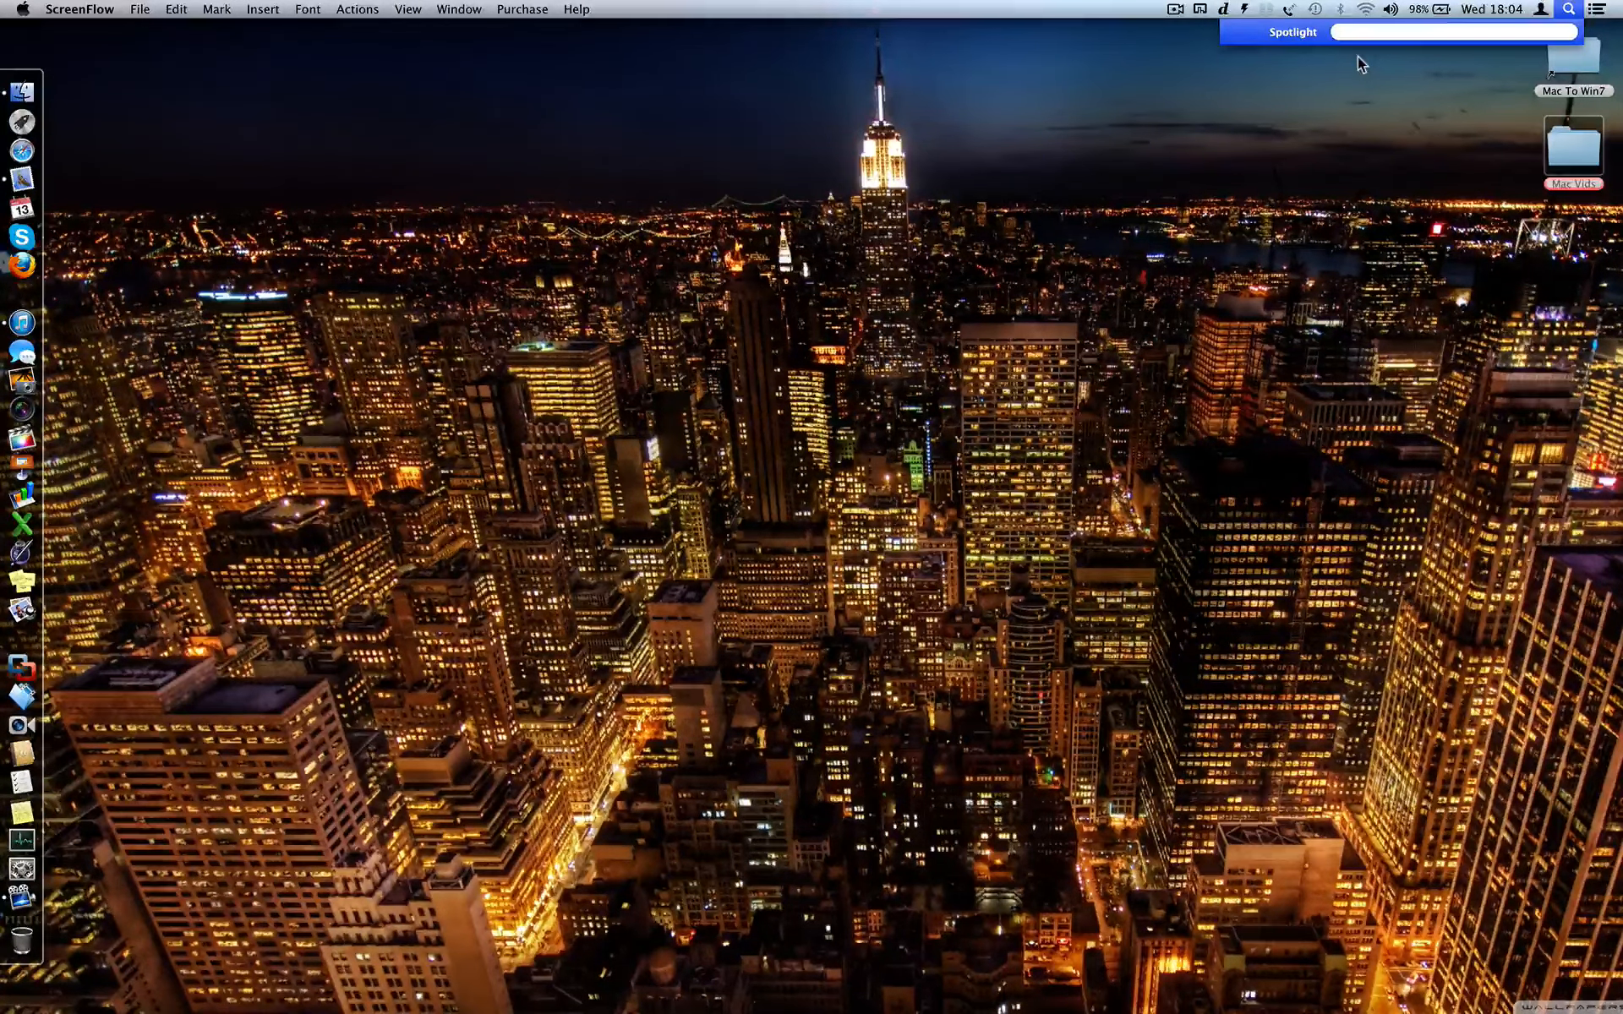
# - Launch Disk Utility by searching 'disk' in Spotlight
pyautogui.write('disk')
pyautogui.press('Return')
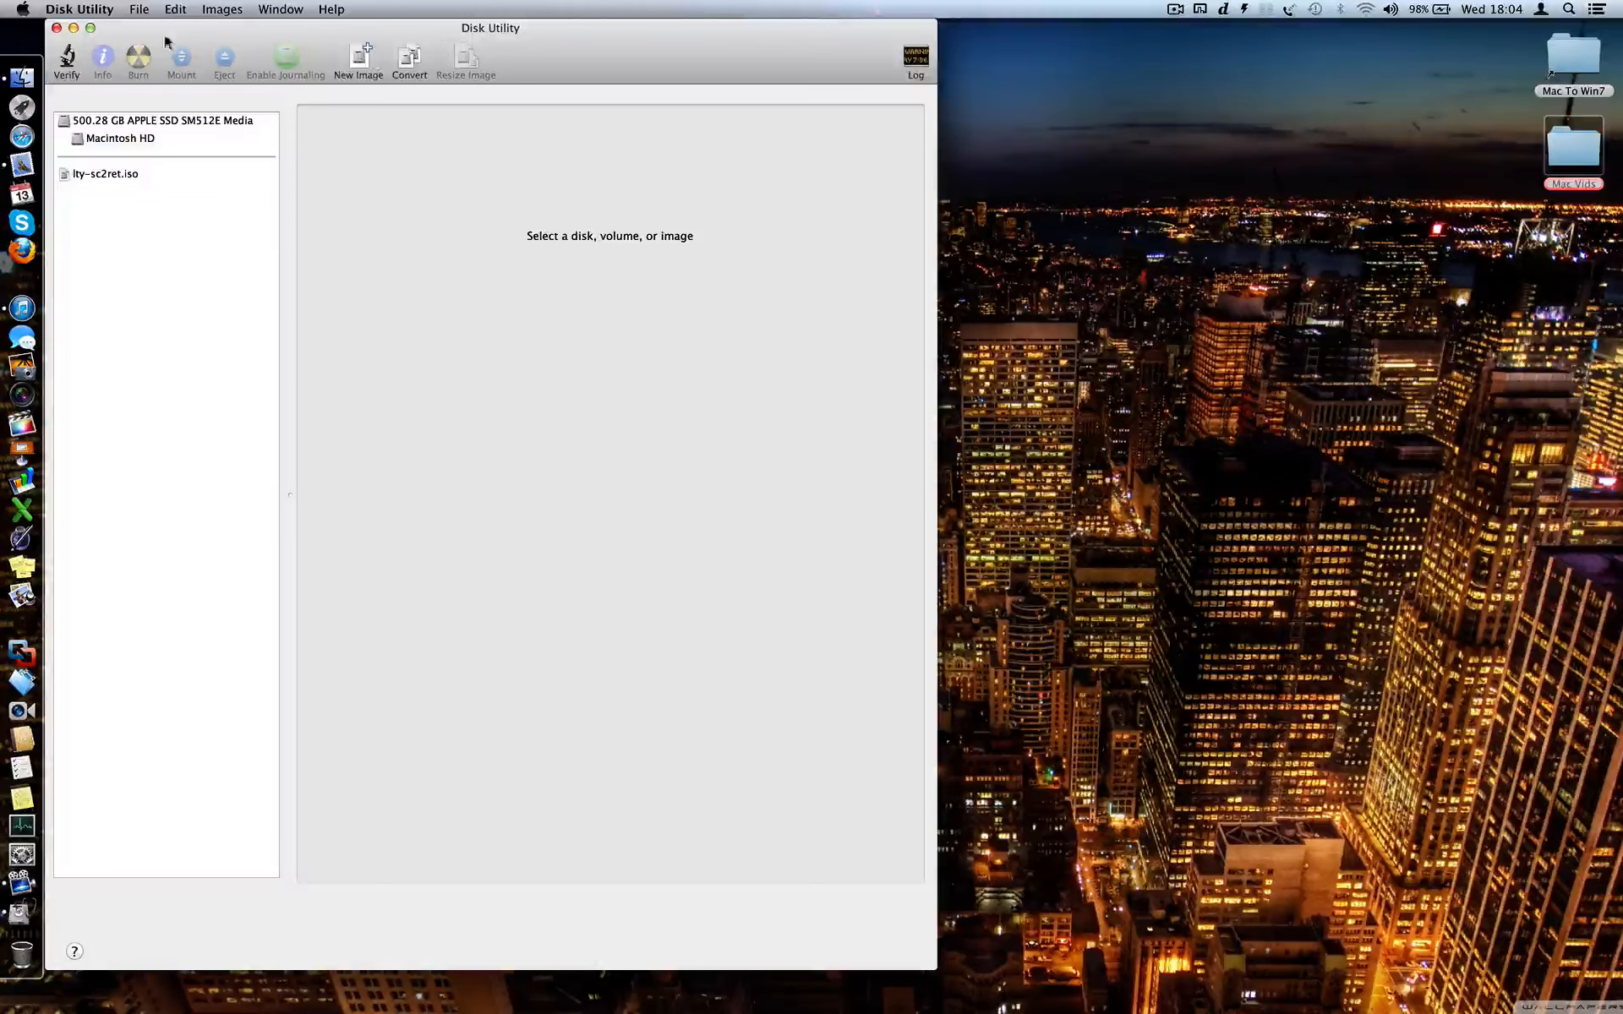
# - Start a New Image on the Desktop, with volume name 'Private' and file name 'WD'
pyautogui.click(363, 57)
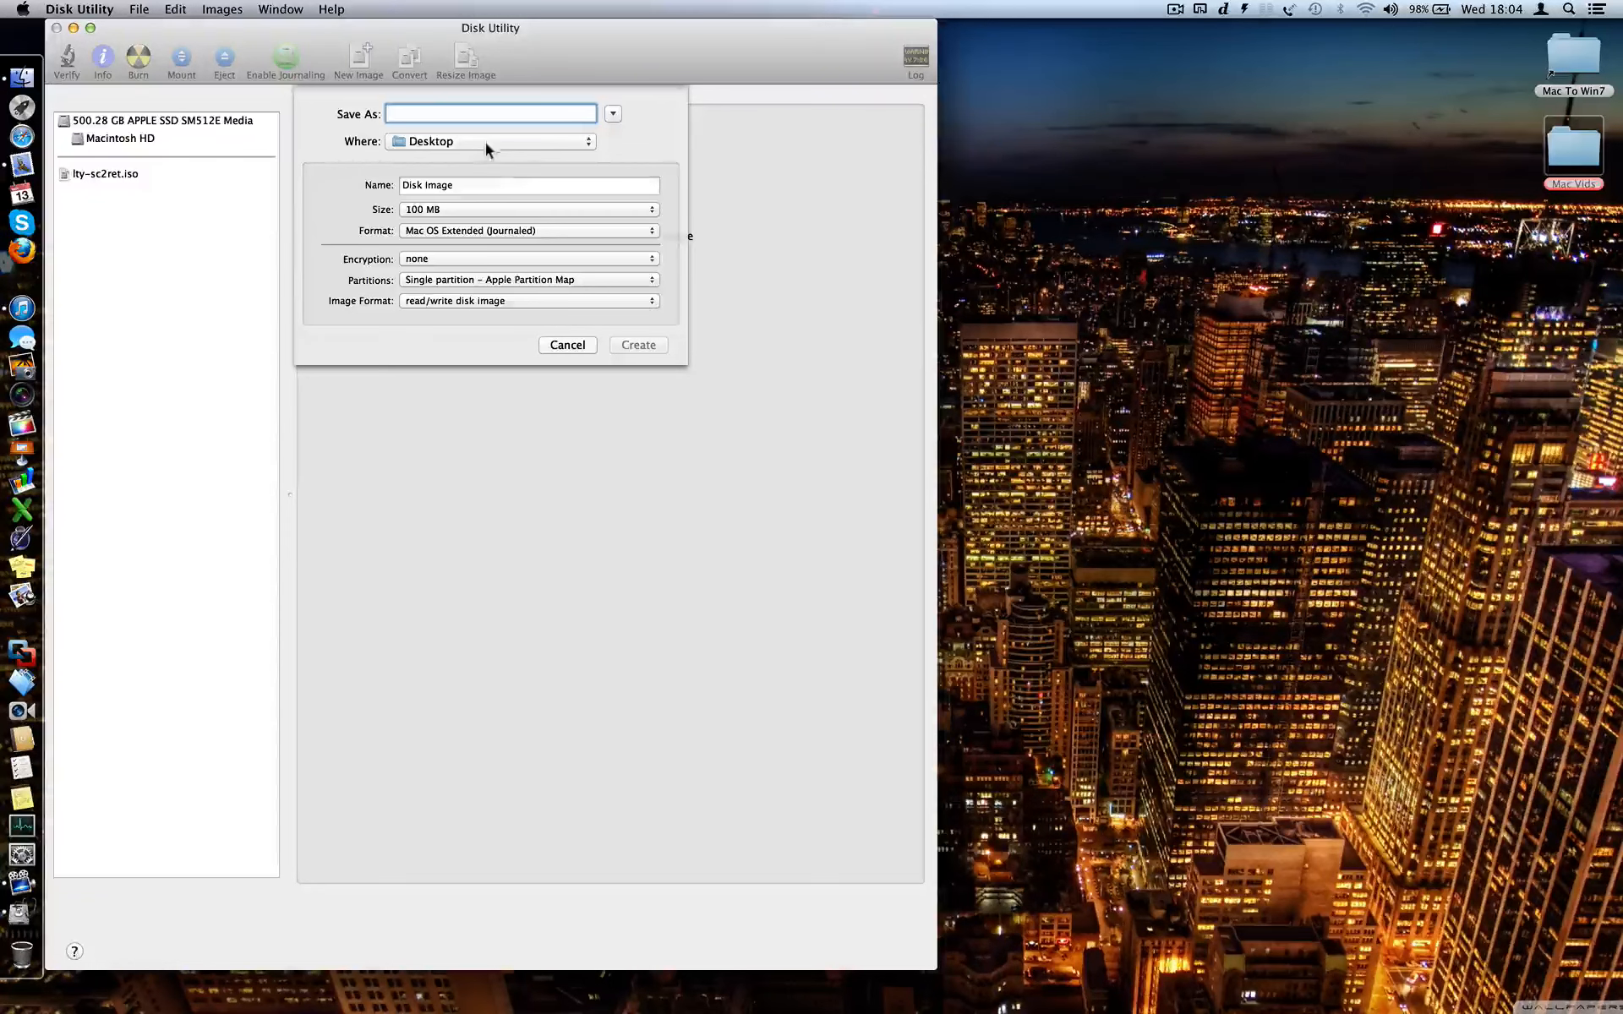
pyautogui.click(524, 141)
pyautogui.click(524, 141)
pyautogui.write('12345678')
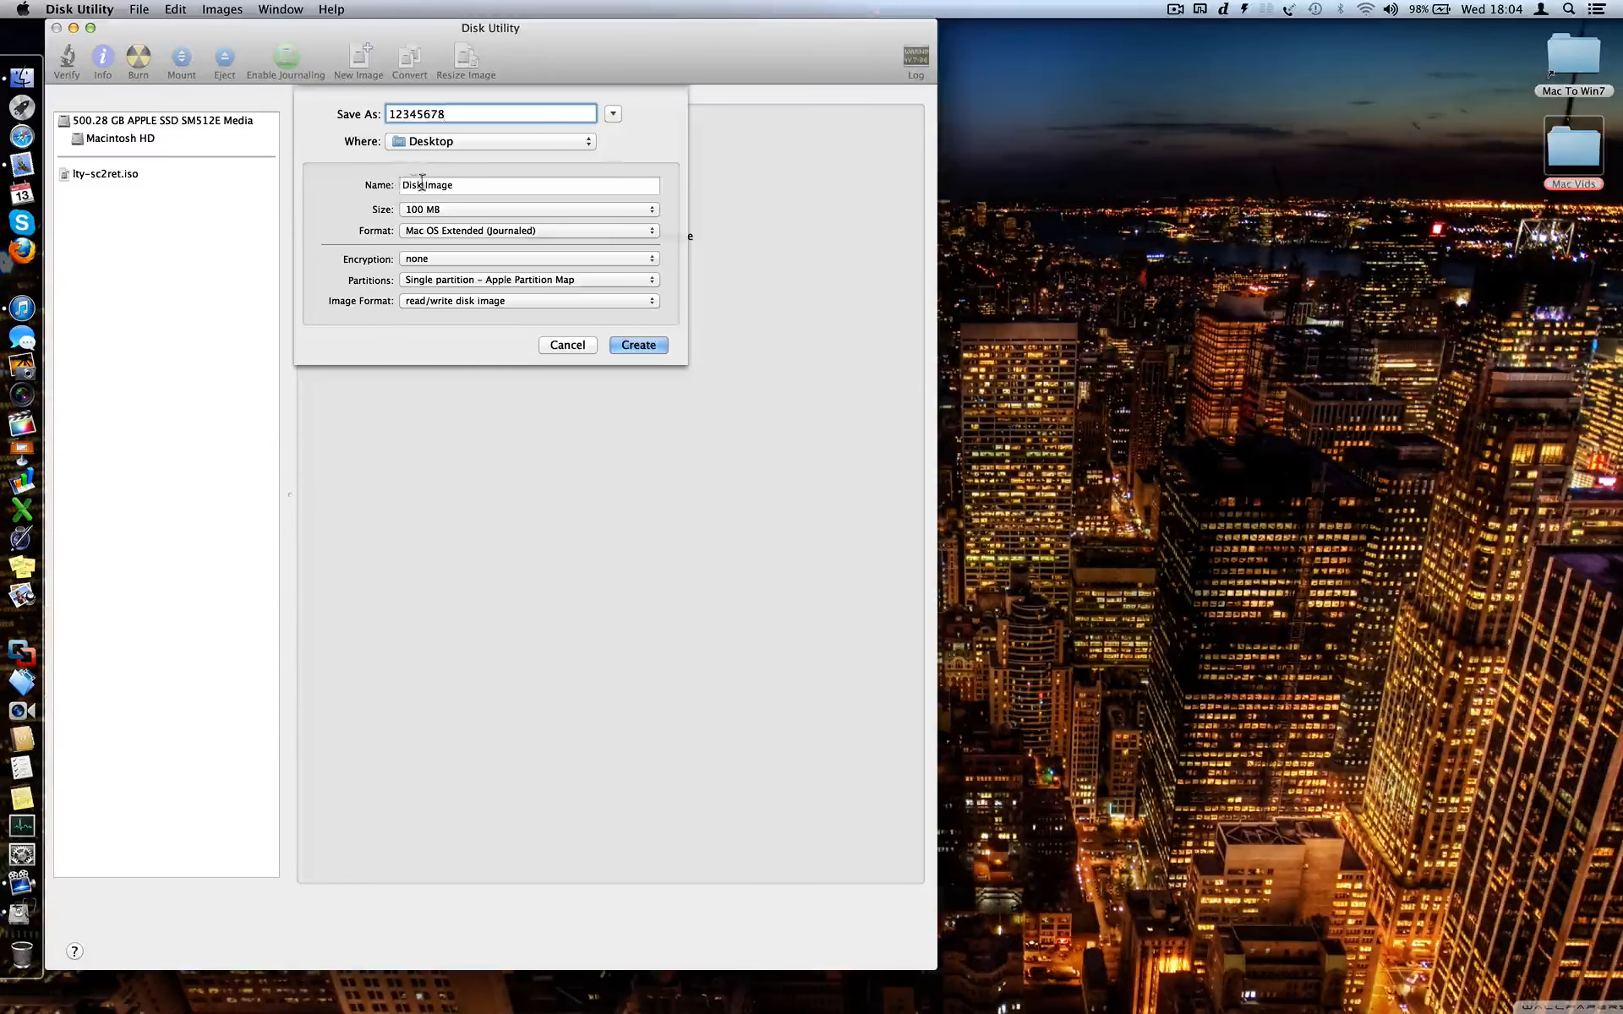
pyautogui.click(444, 184)
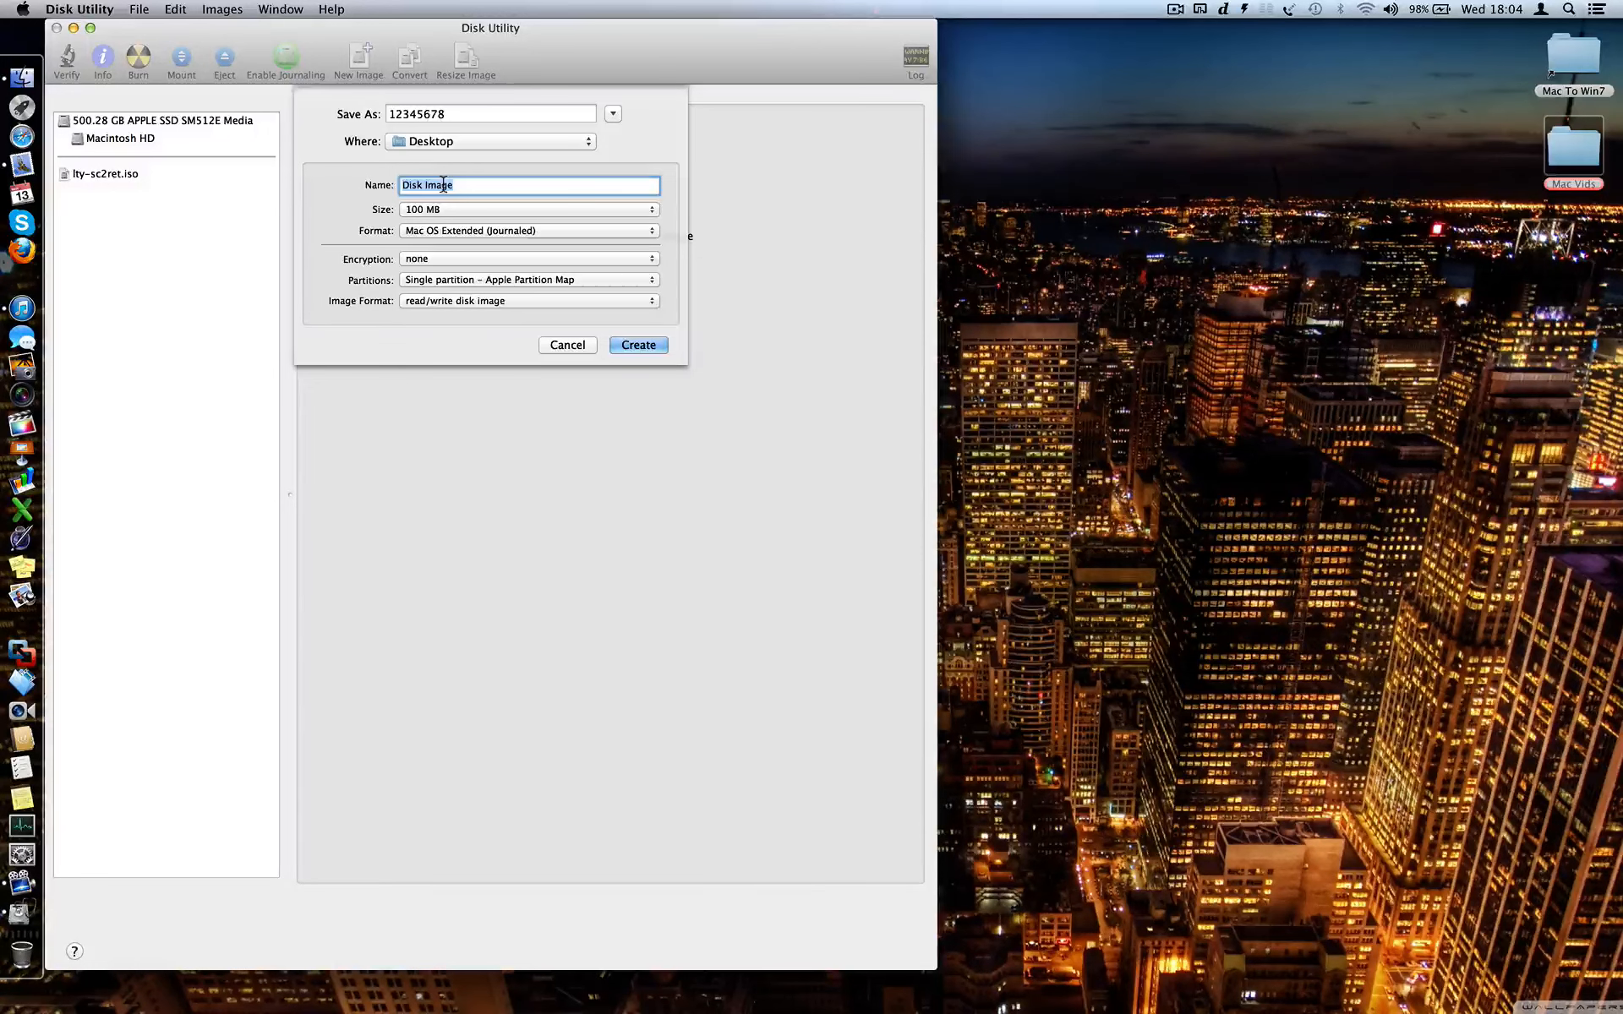
pyautogui.write('Private')
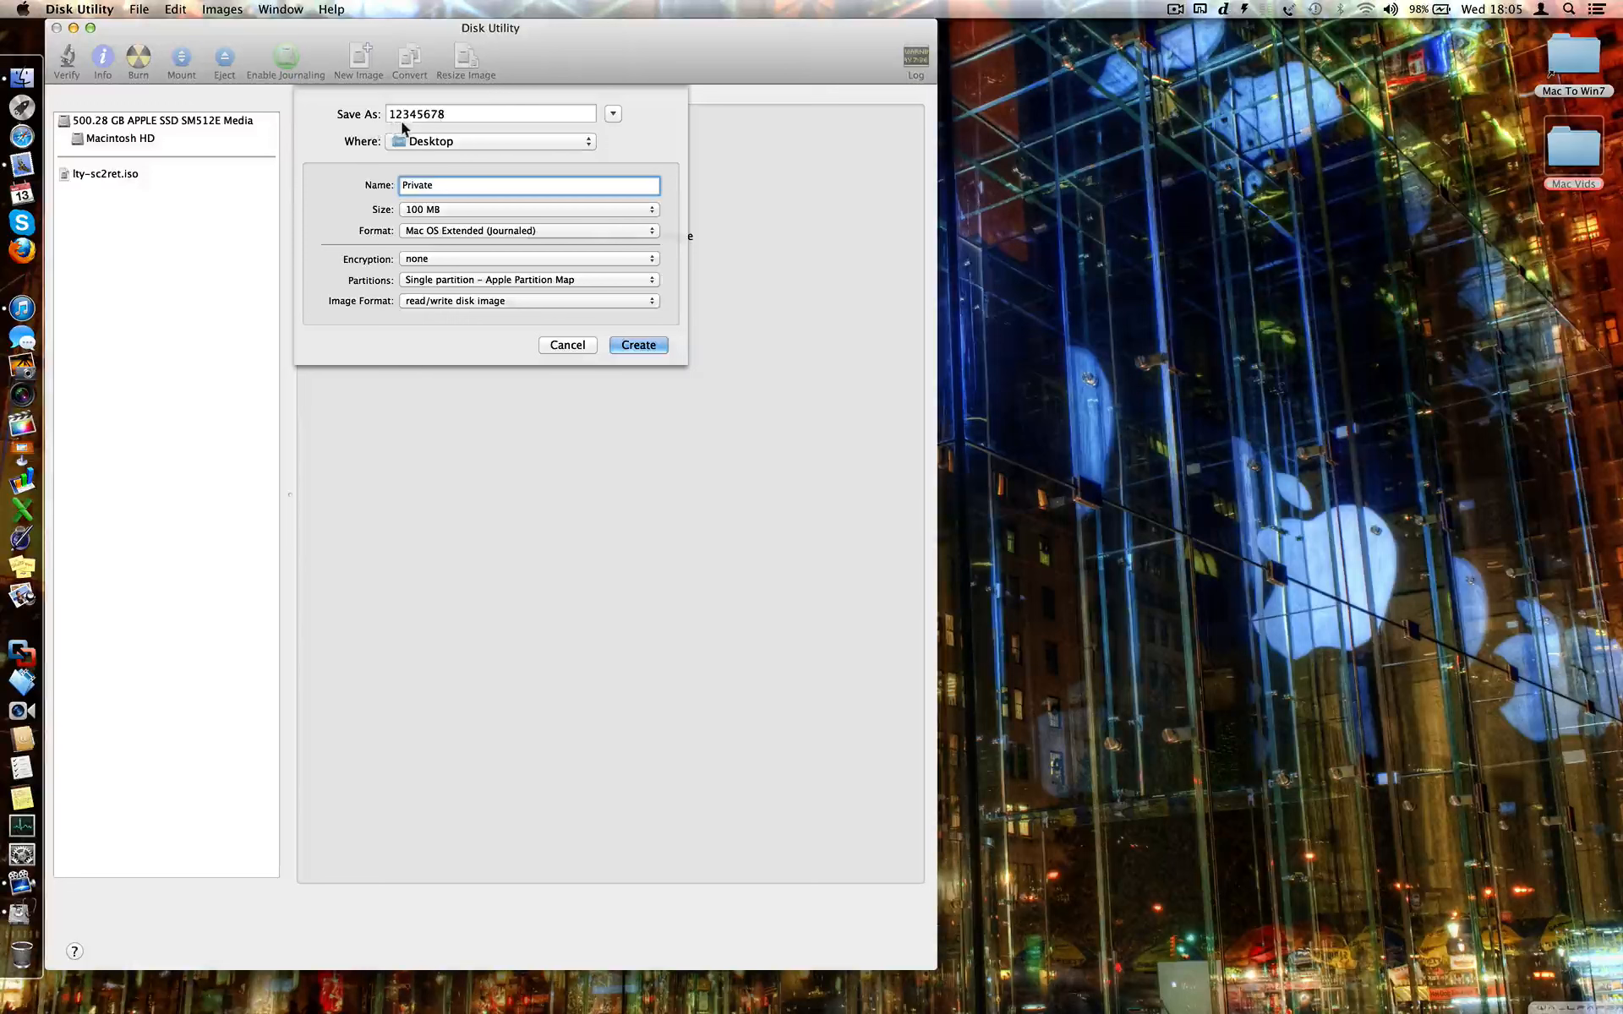
pyautogui.doubleClick(422, 115)
pyautogui.write('WD')
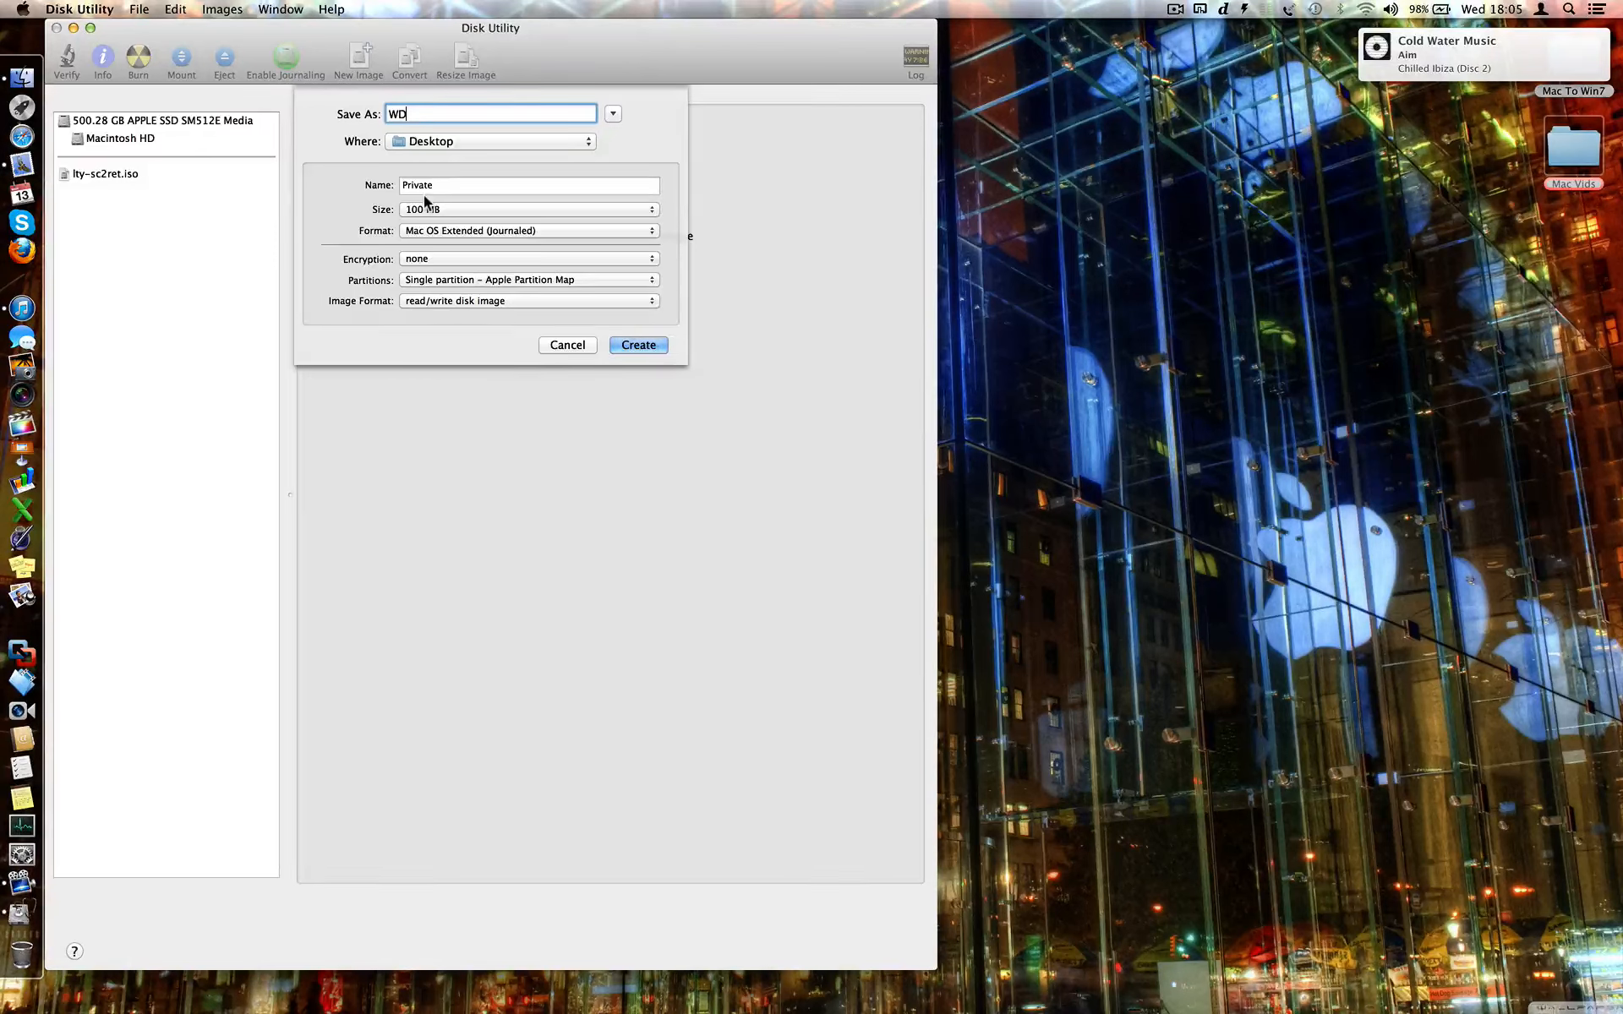
# - Keep 100 MB and Mac OS Extended (Journaled), choose 128-bit AES encryption, and create the image
pyautogui.click(448, 210)
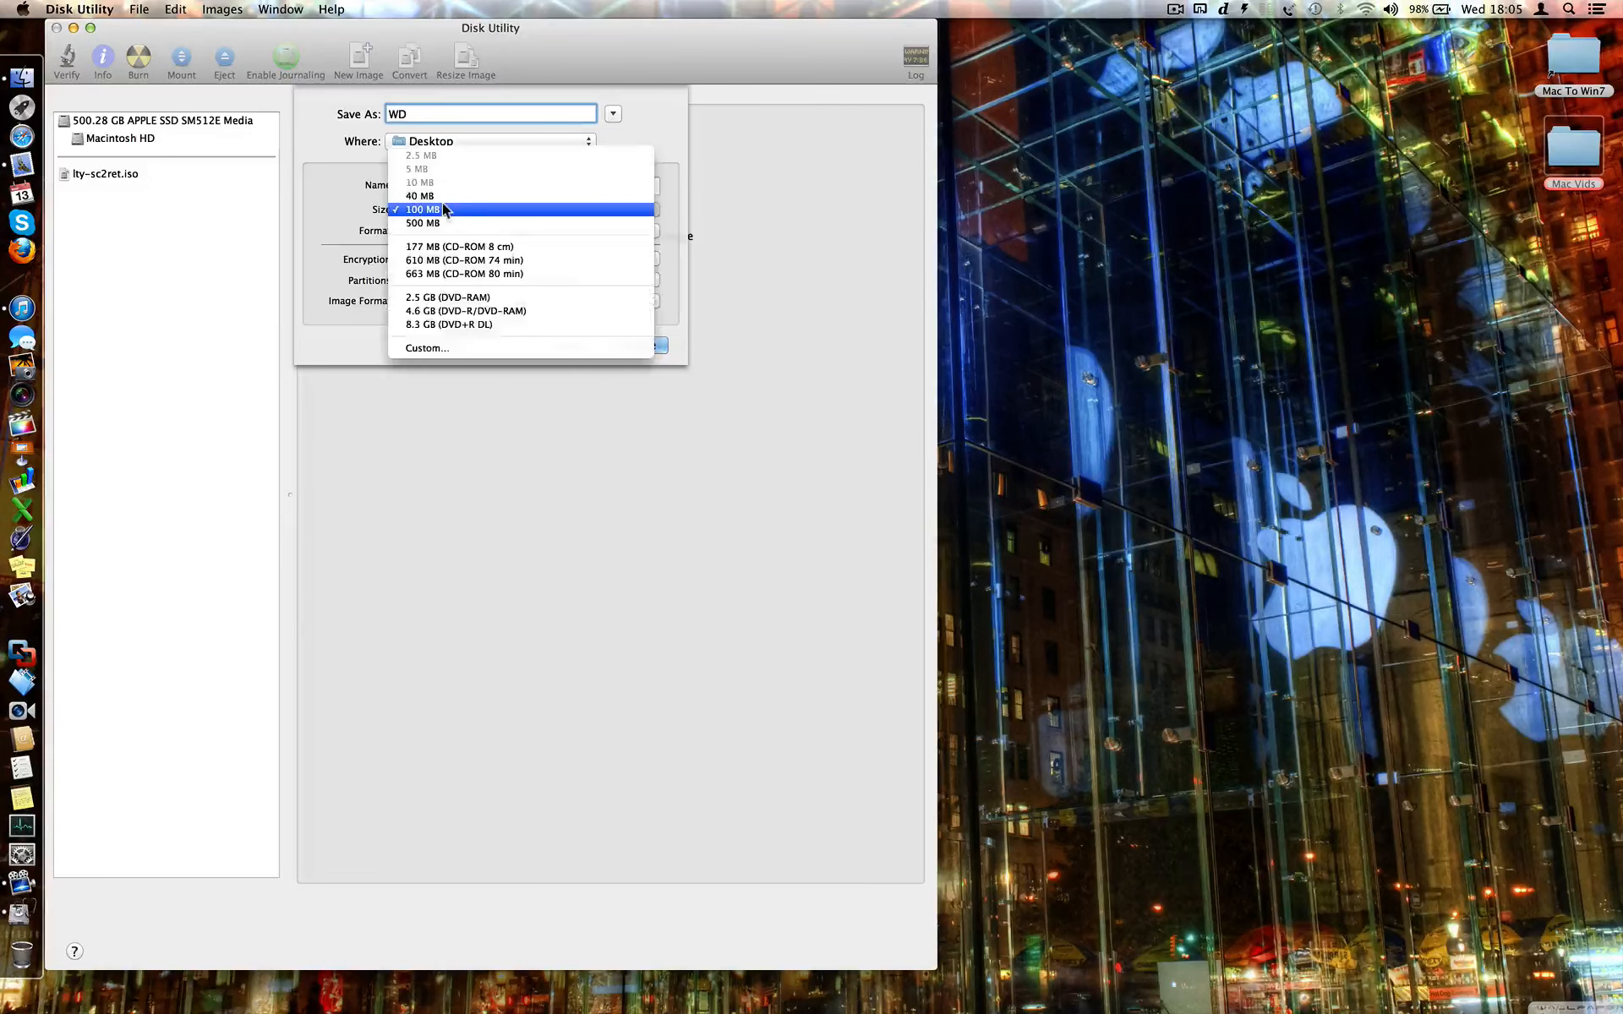
pyautogui.click(468, 210)
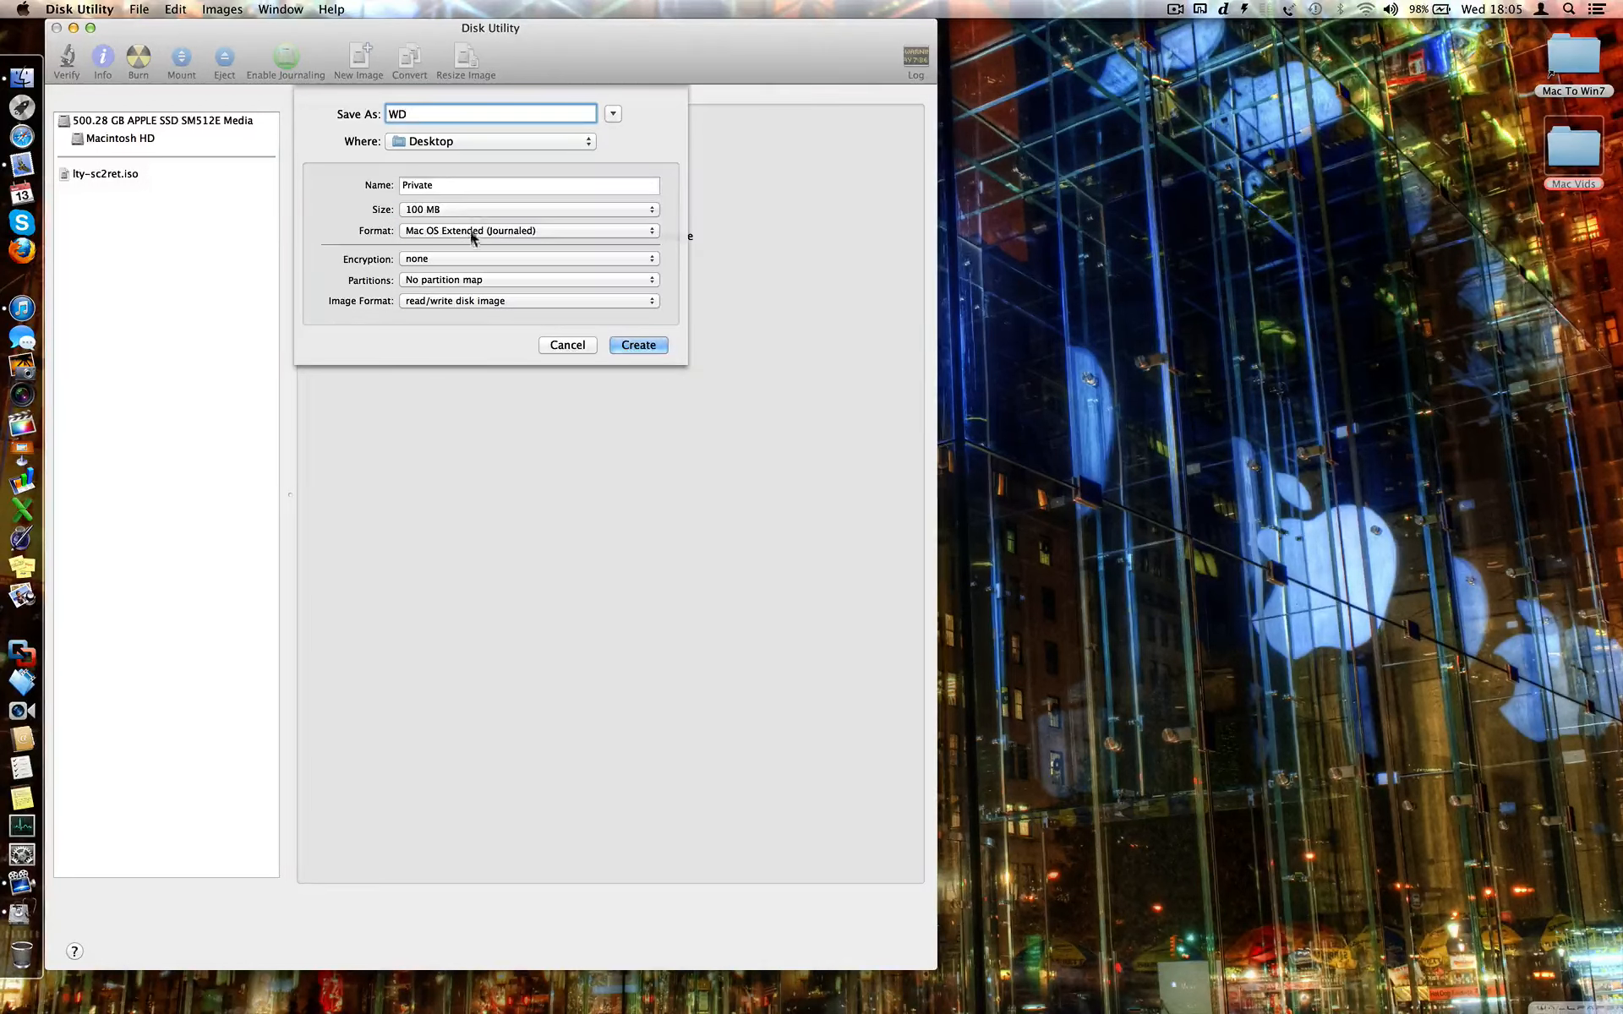
pyautogui.click(472, 230)
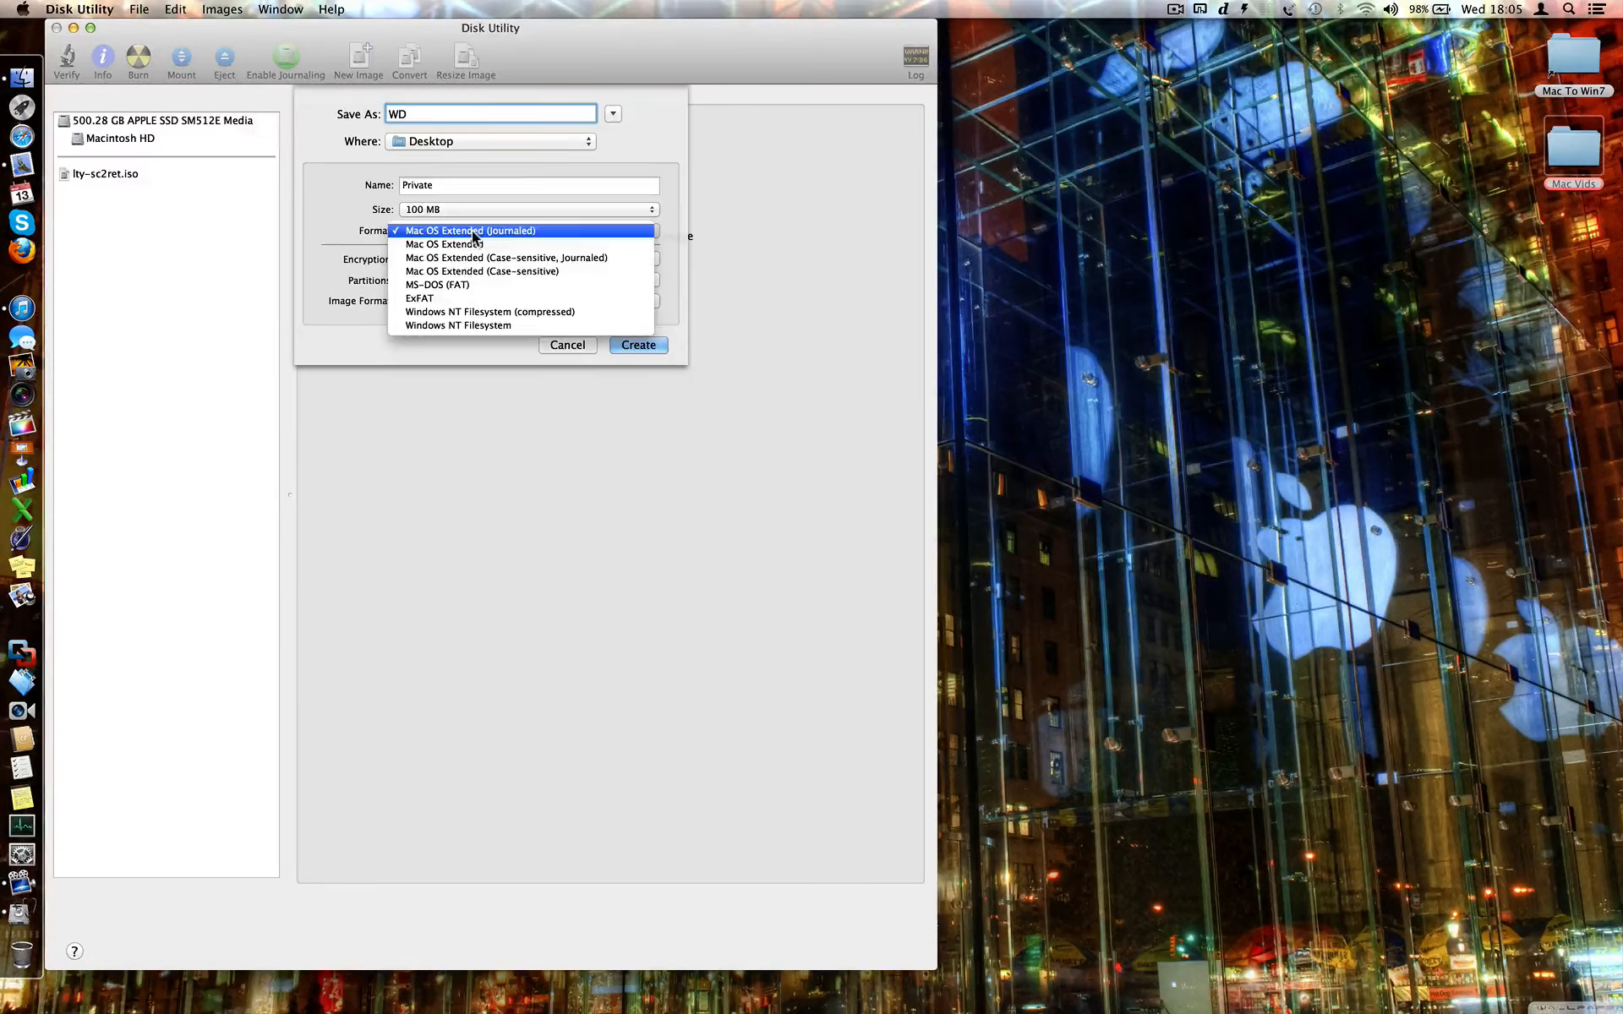
pyautogui.click(472, 230)
pyautogui.click(497, 264)
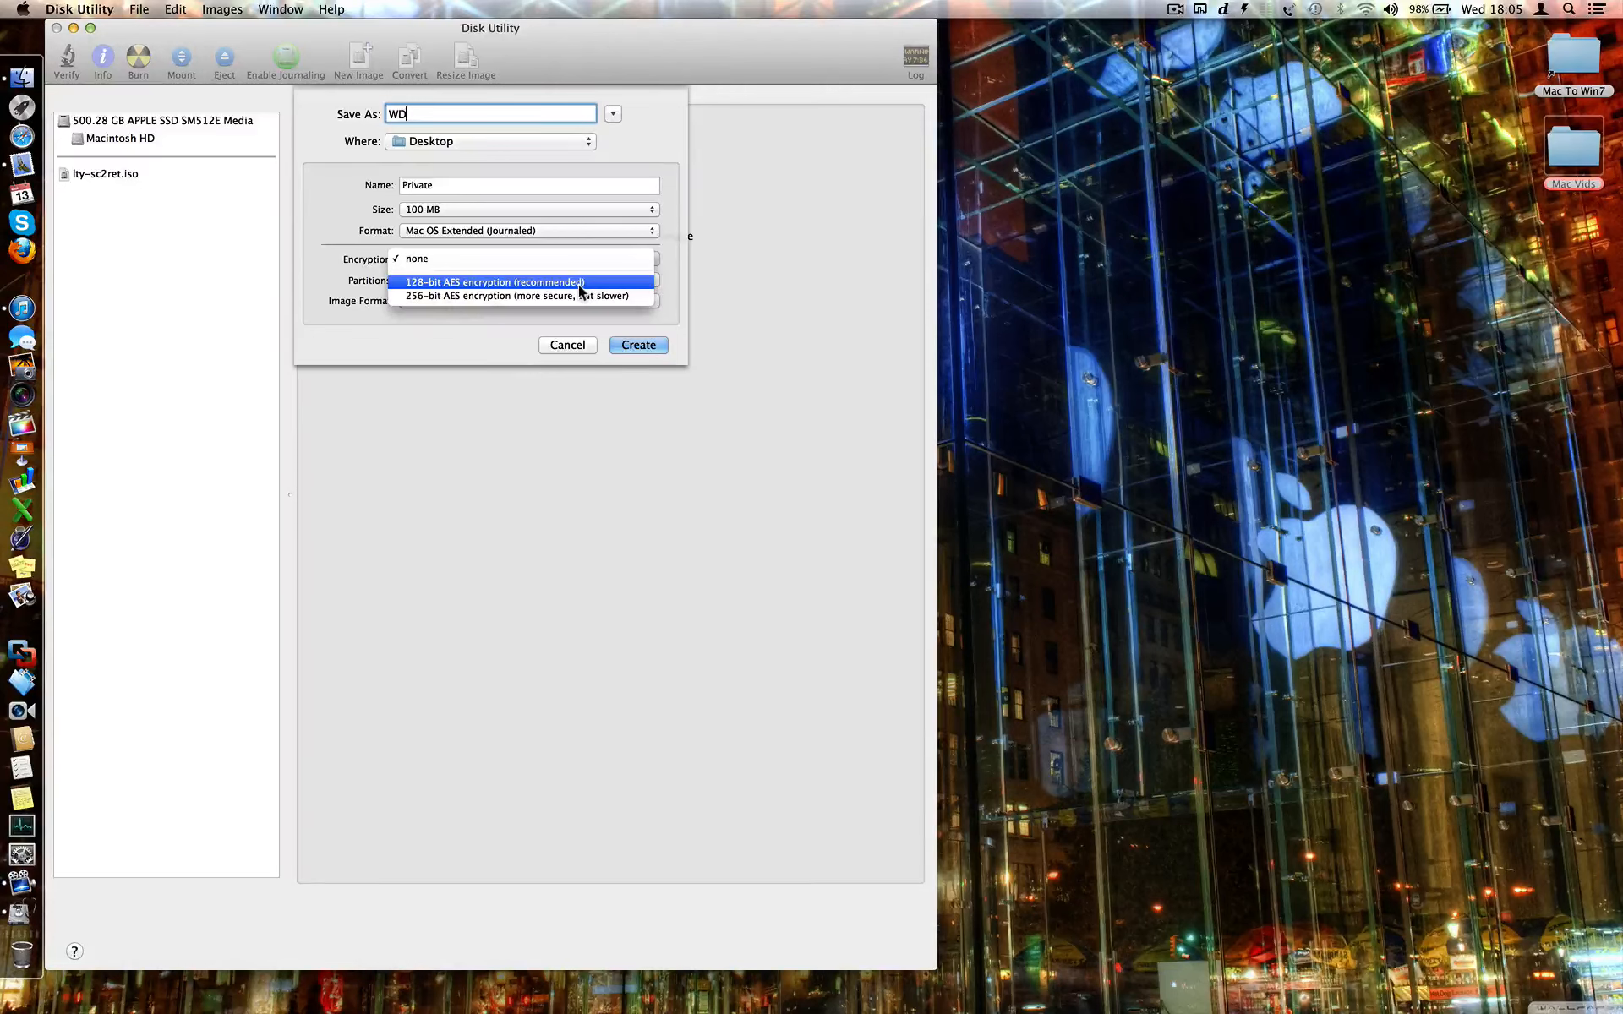
pyautogui.click(640, 279)
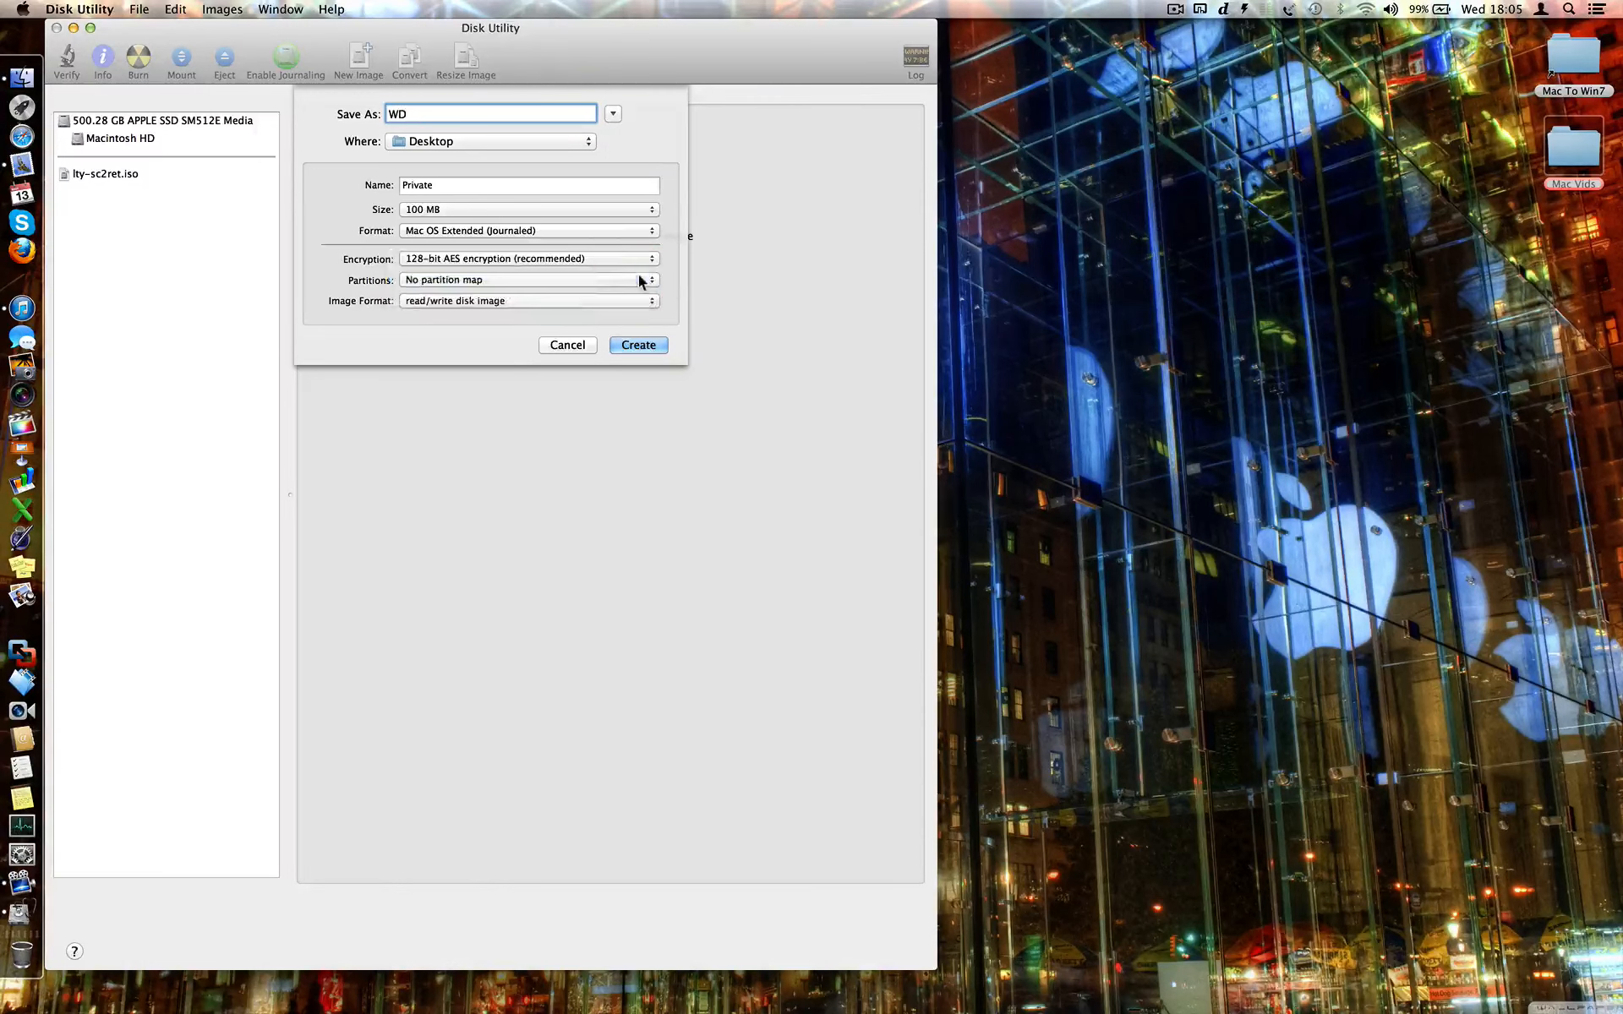
pyautogui.click(630, 346)
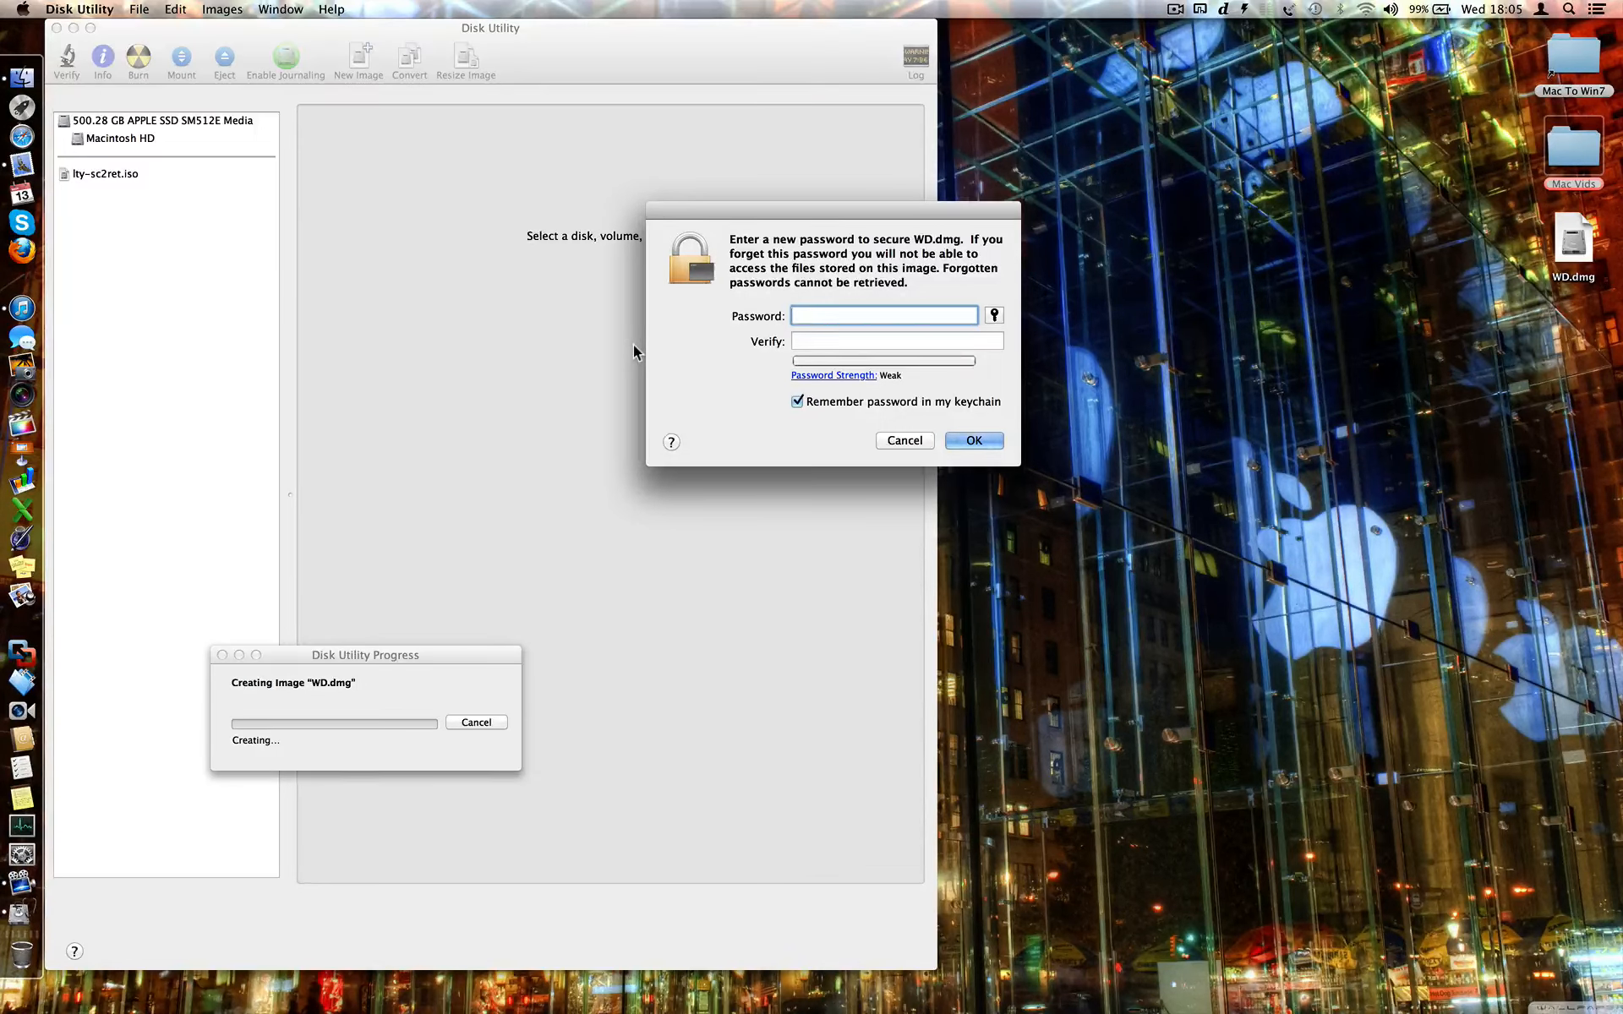
# - Turn off keychain saving, then enter and verify the image password and confirm
pyautogui.click(798, 403)
pyautogui.write('••')
pyautogui.press('Tab')
pyautogui.write('••')
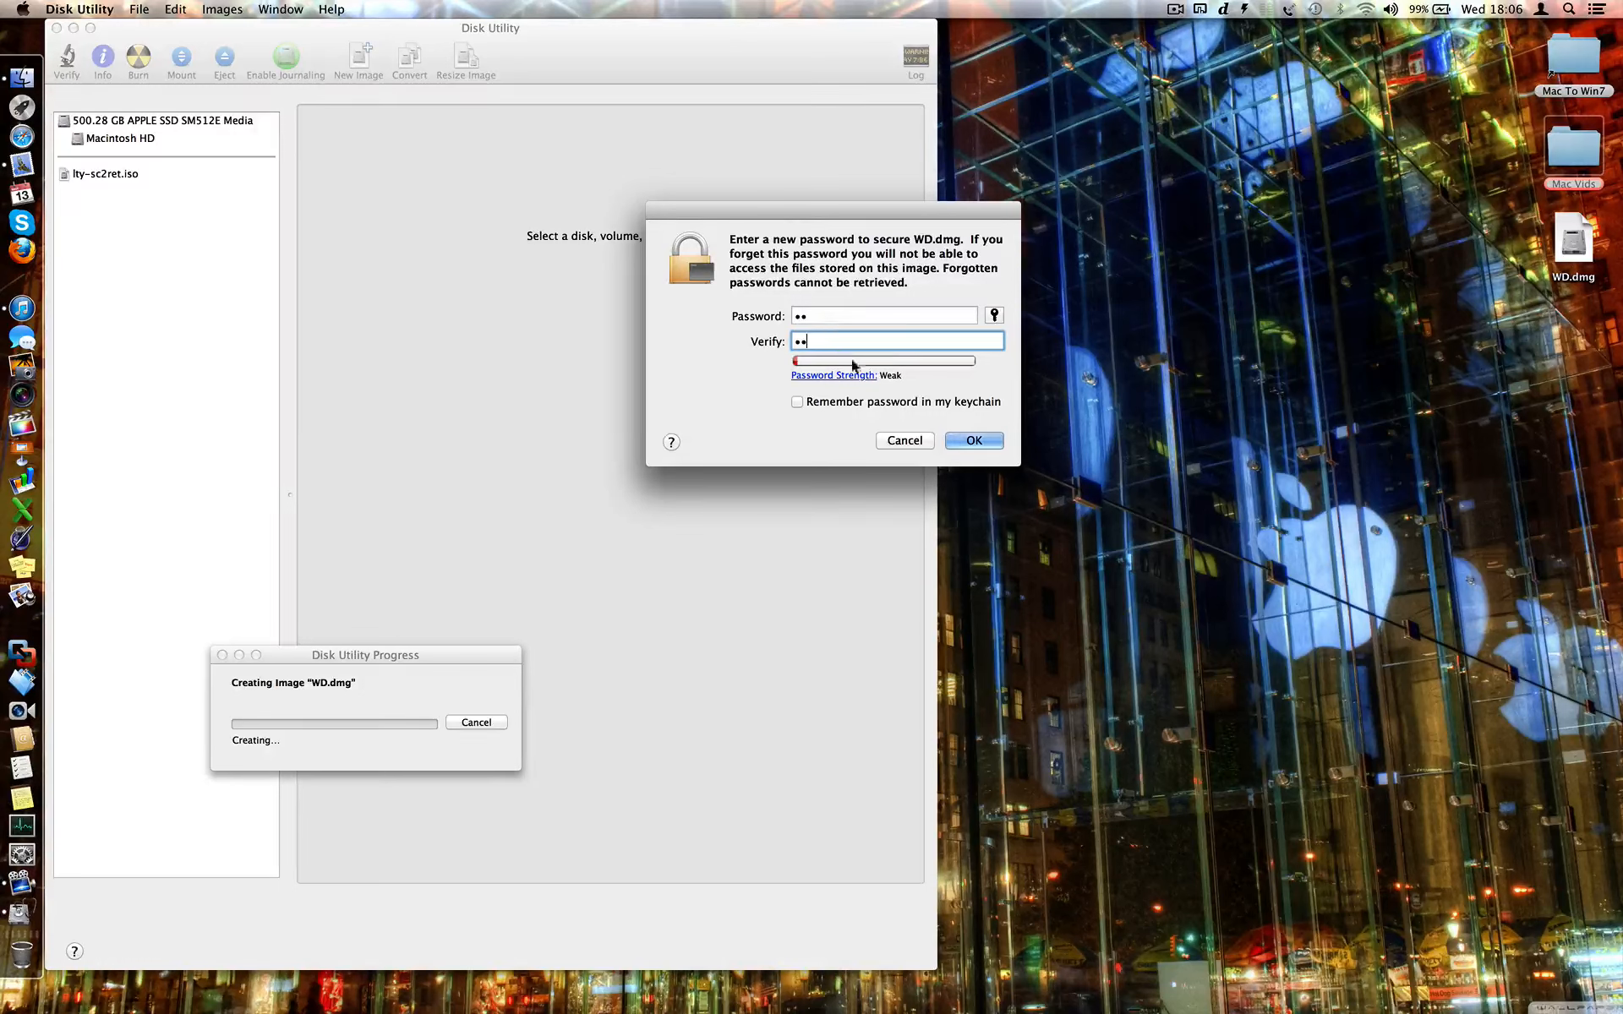
pyautogui.click(969, 441)
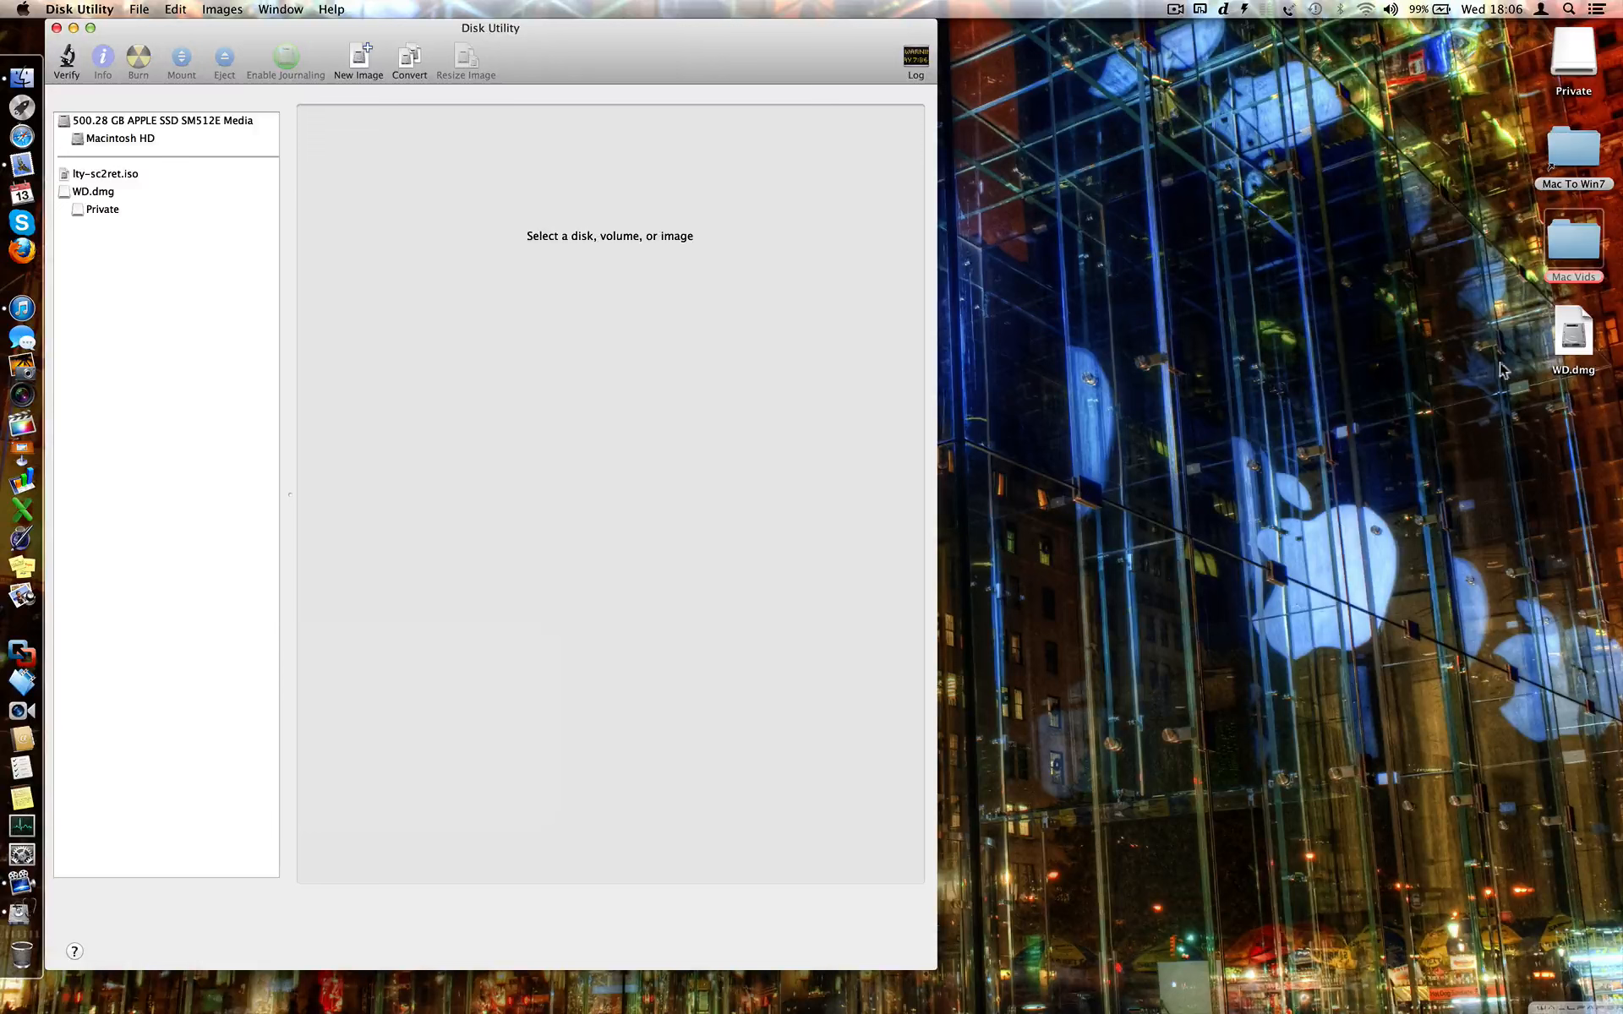
# - Select the WD.dmg and Private desktop icons, then close Disk Utility
pyautogui.click(1581, 352)
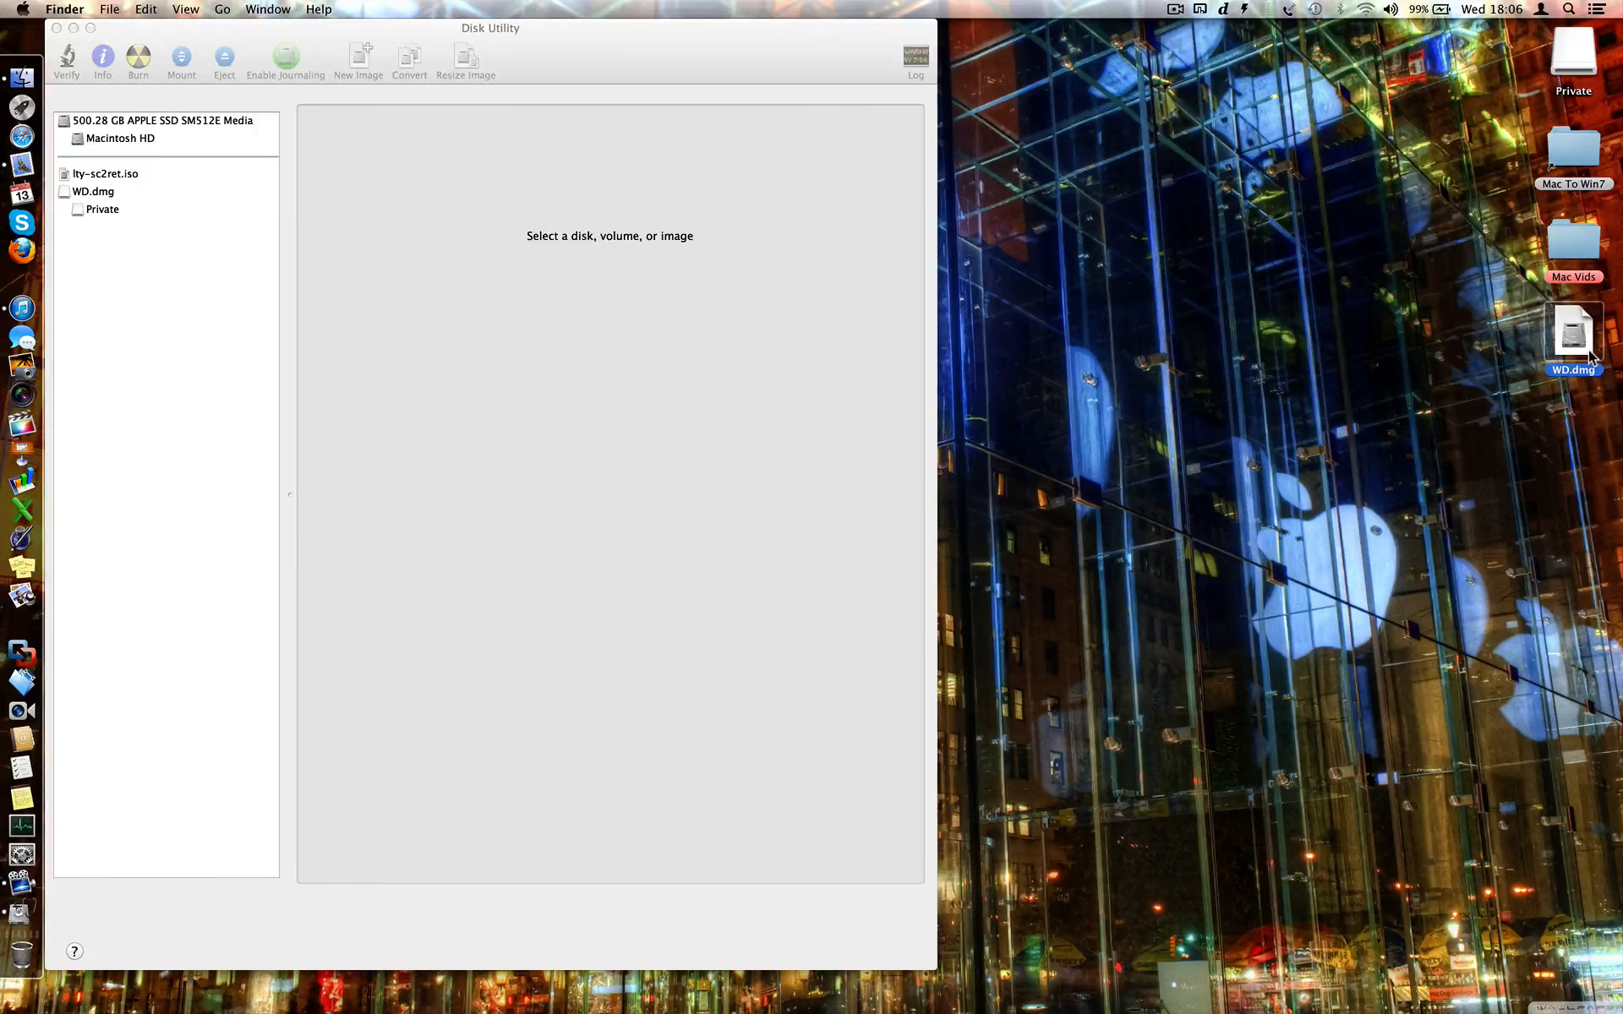
pyautogui.click(1584, 76)
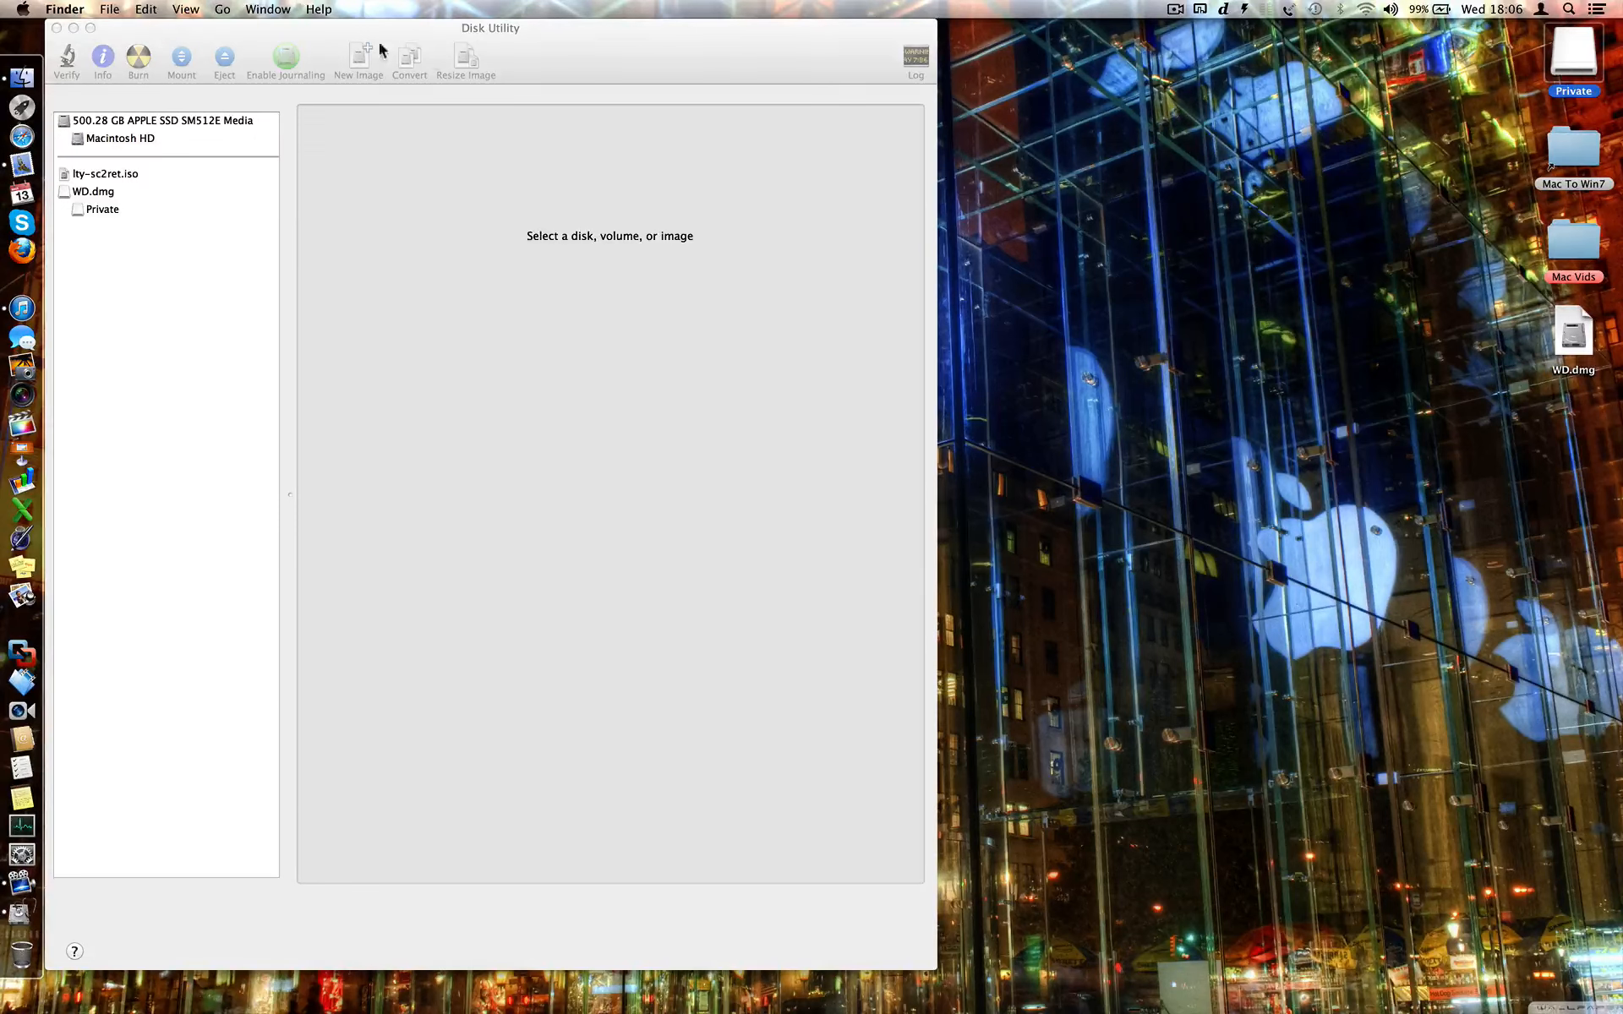
pyautogui.click(56, 29)
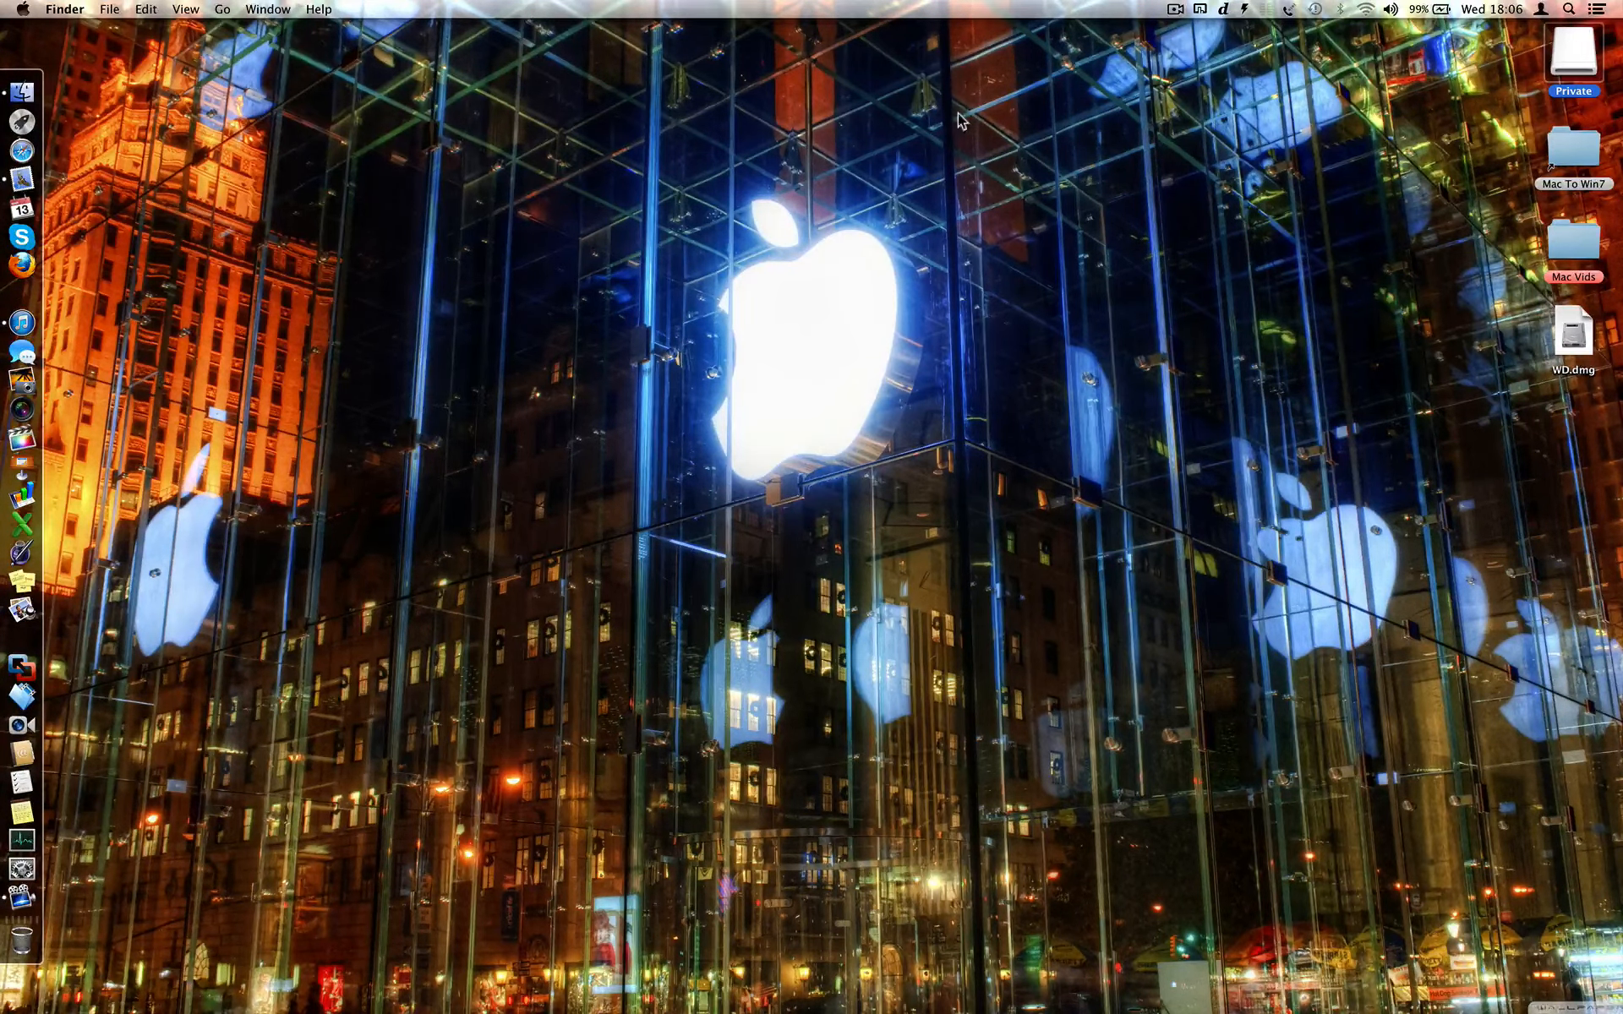
# - Eject Private, then remount it by opening WD.dmg and entering the image password
pyautogui.rightClick(1566, 68)
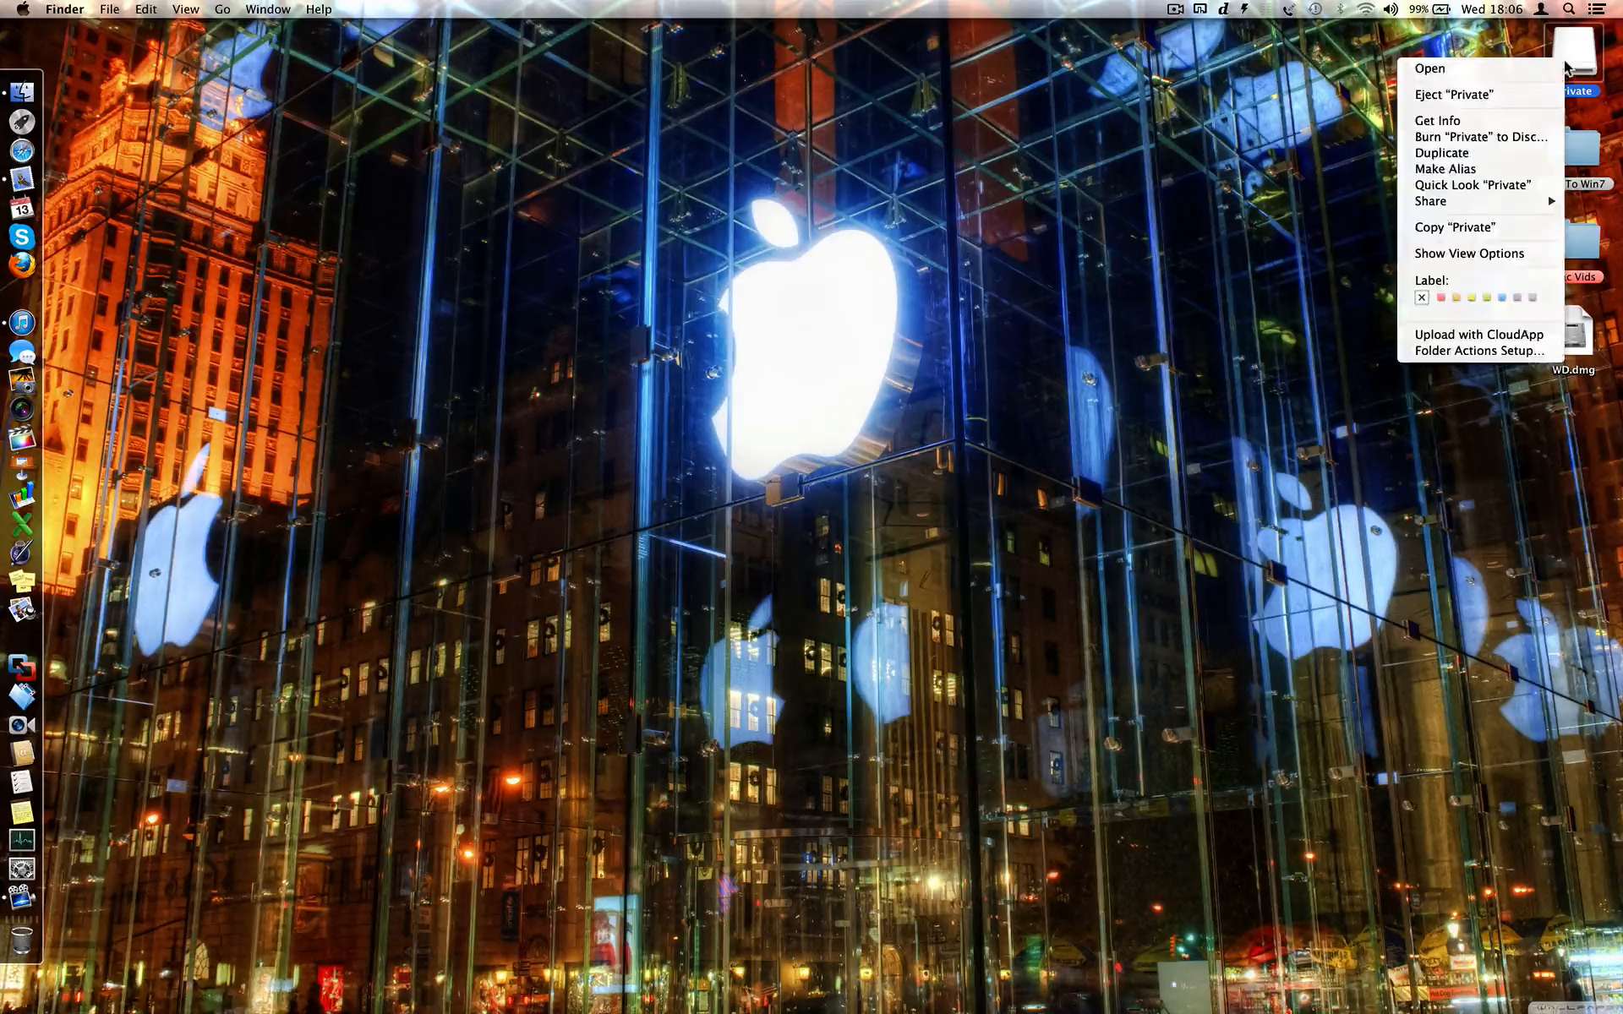
pyautogui.click(1513, 99)
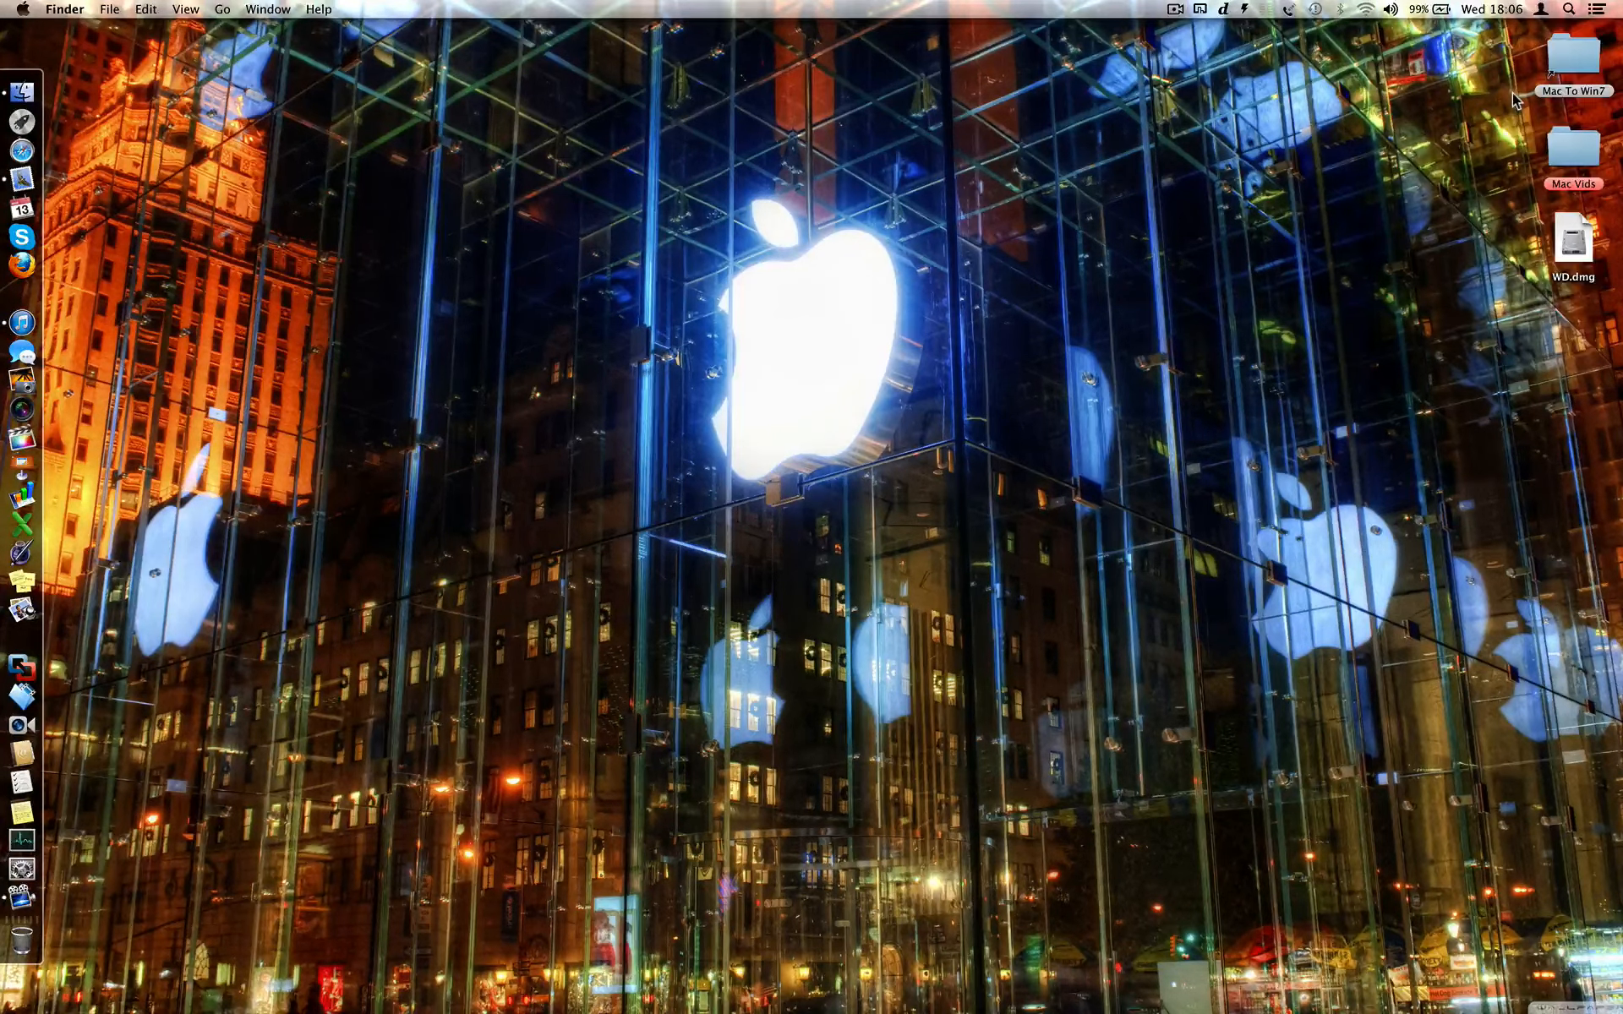
pyautogui.click(1581, 264)
pyautogui.doubleClick(1575, 246)
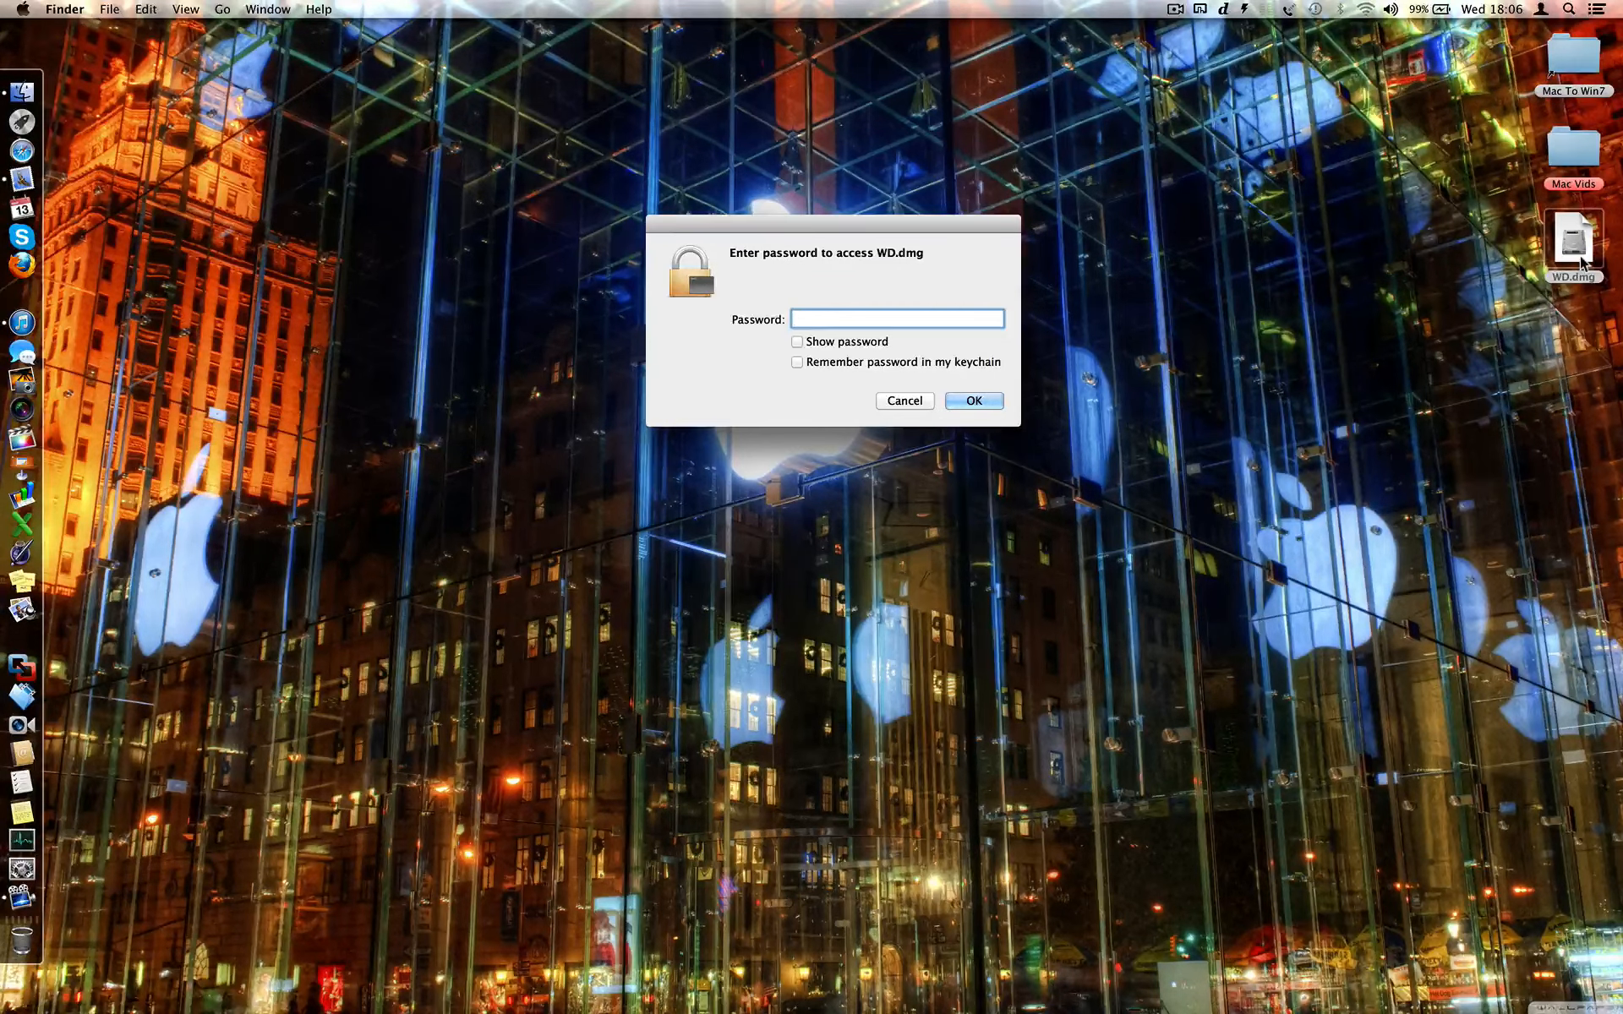
pyautogui.write('••')
pyautogui.click(990, 402)
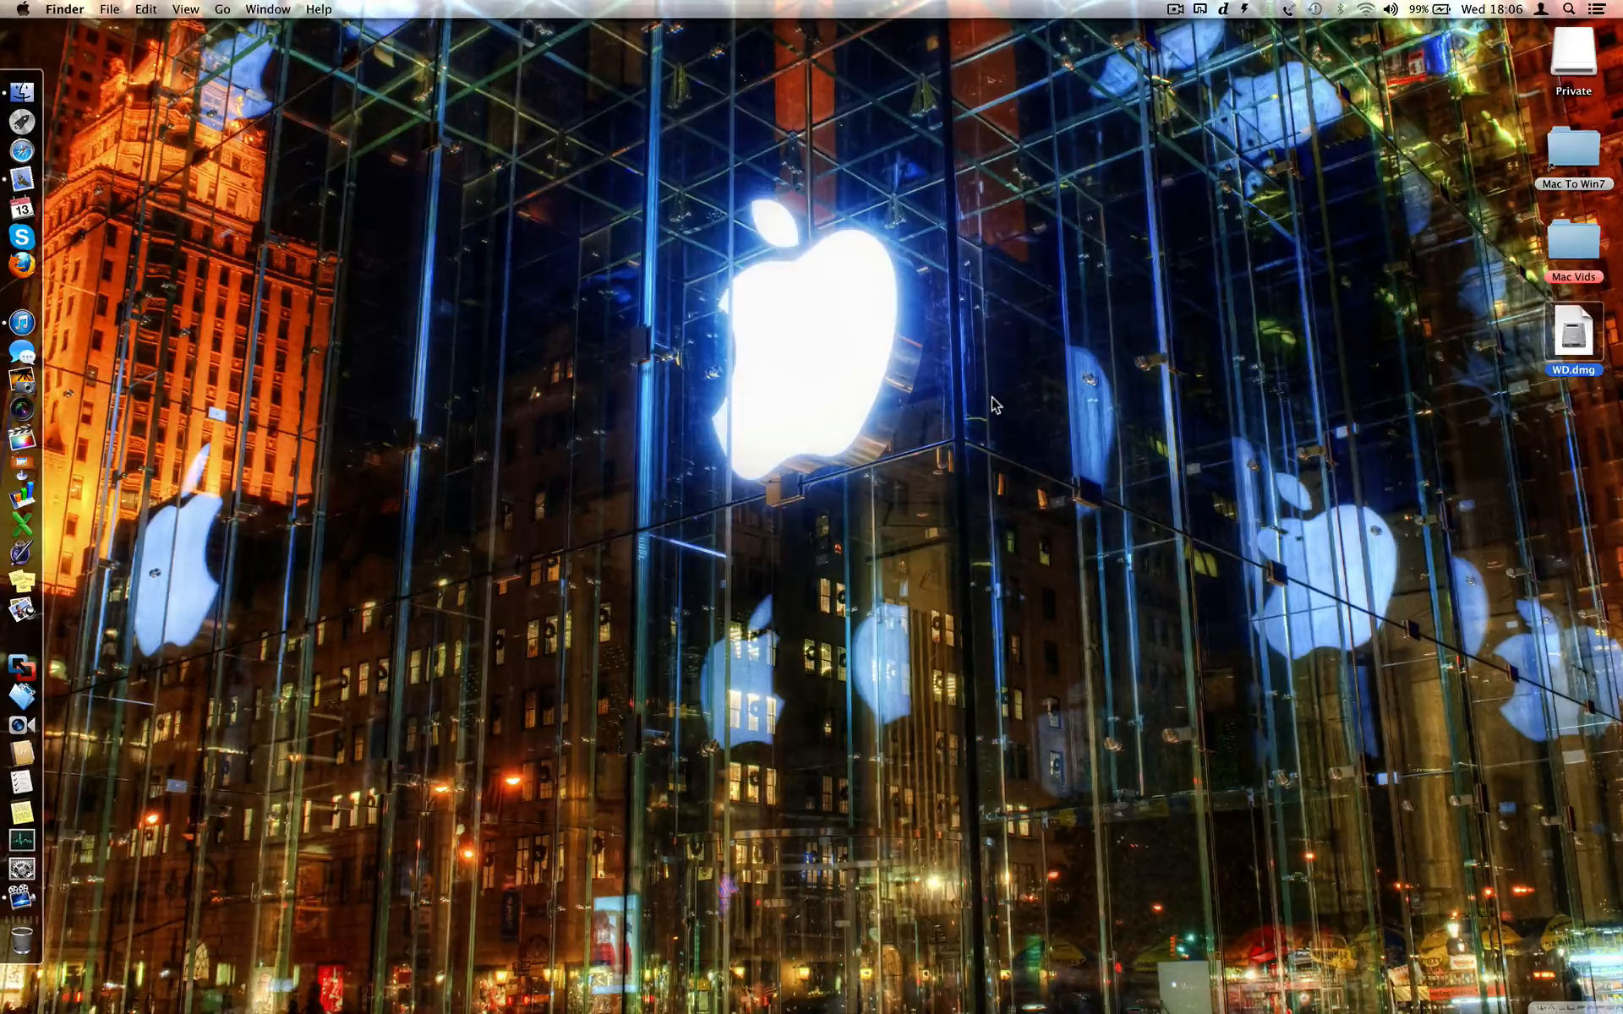
# - Eject the remounted Private volume again
pyautogui.click(1570, 57)
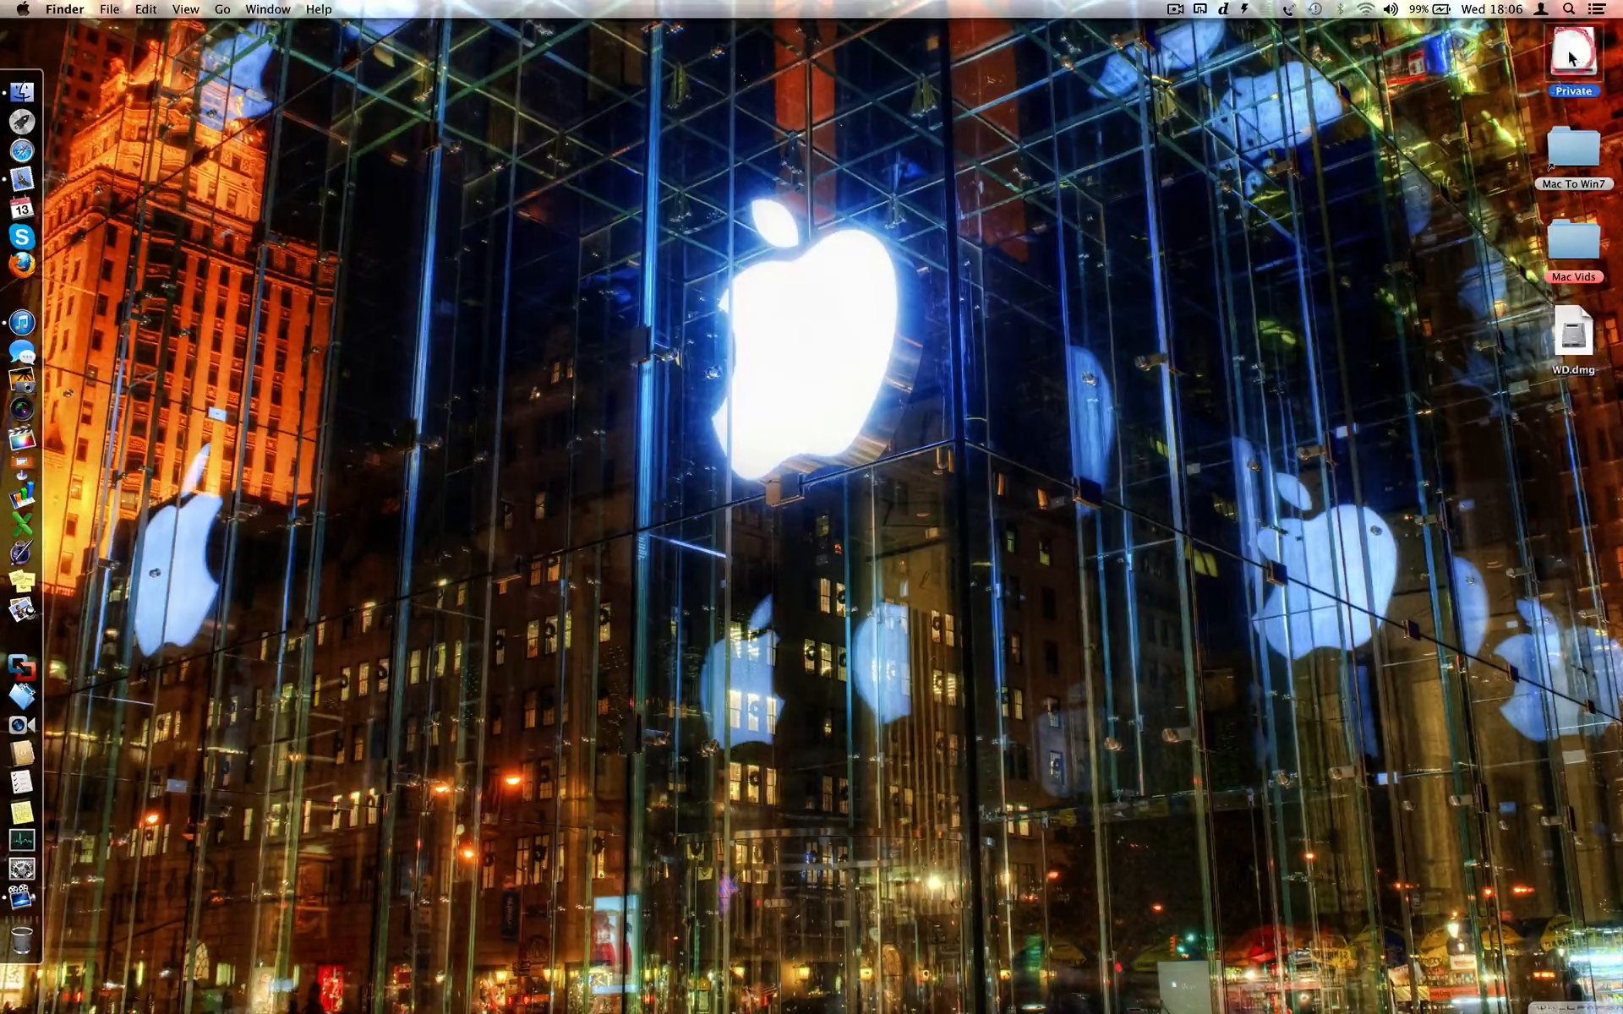
pyautogui.rightClick(1570, 58)
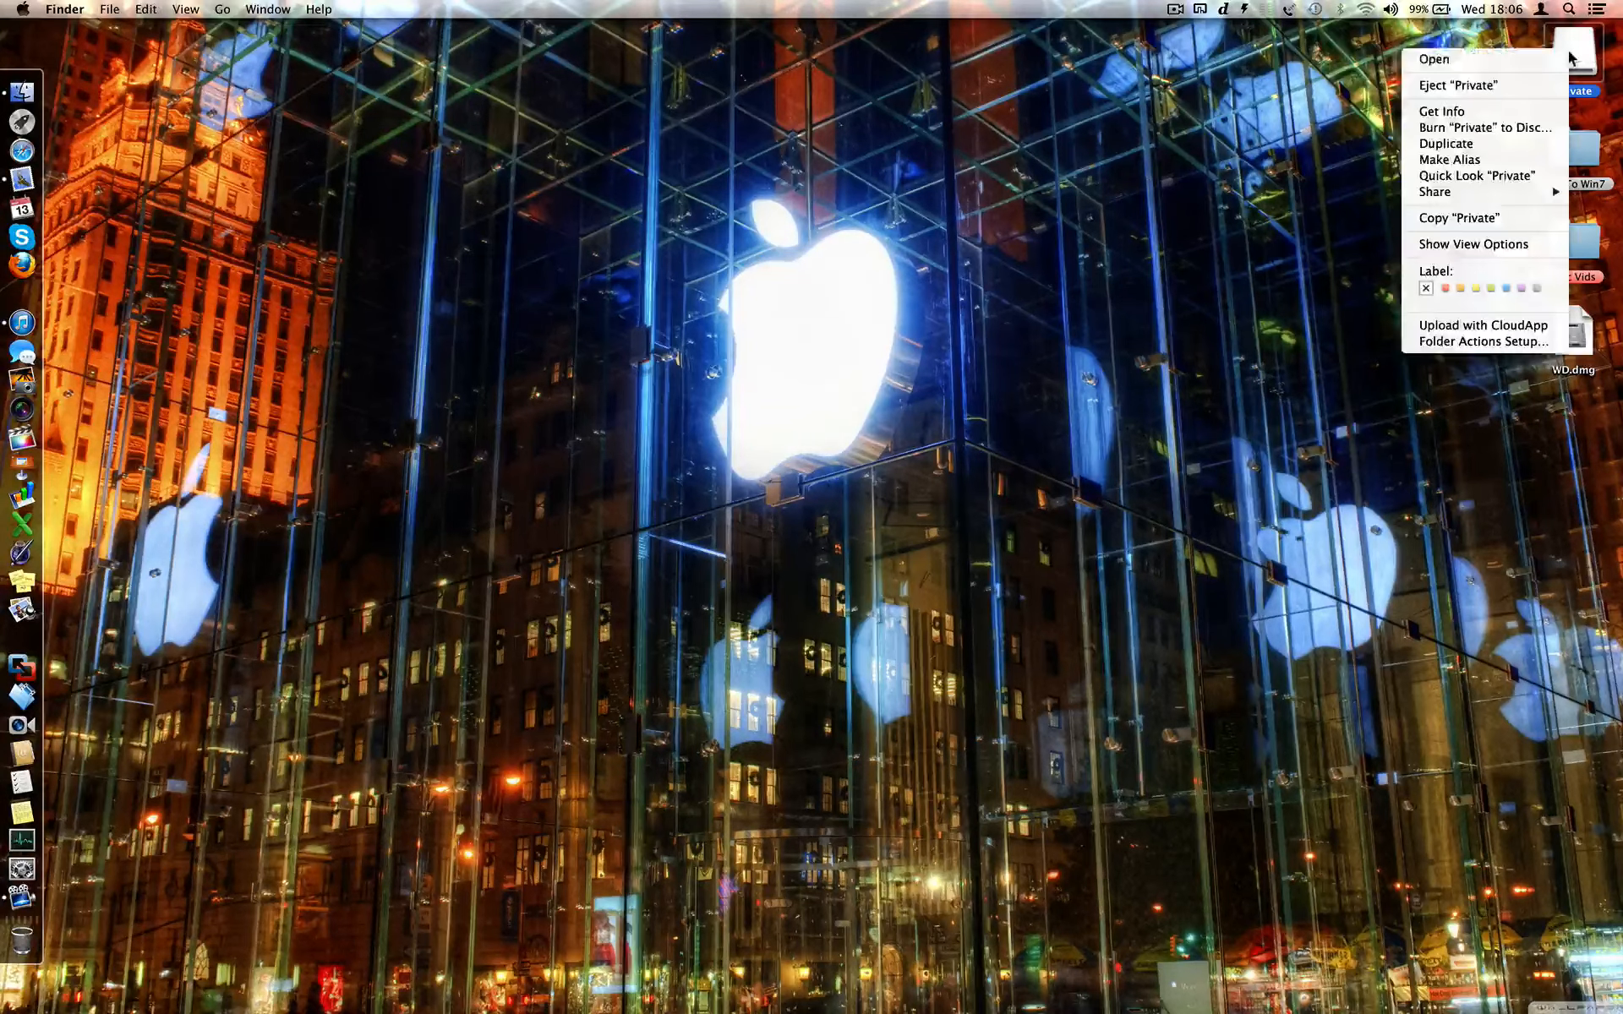
pyautogui.click(1513, 84)
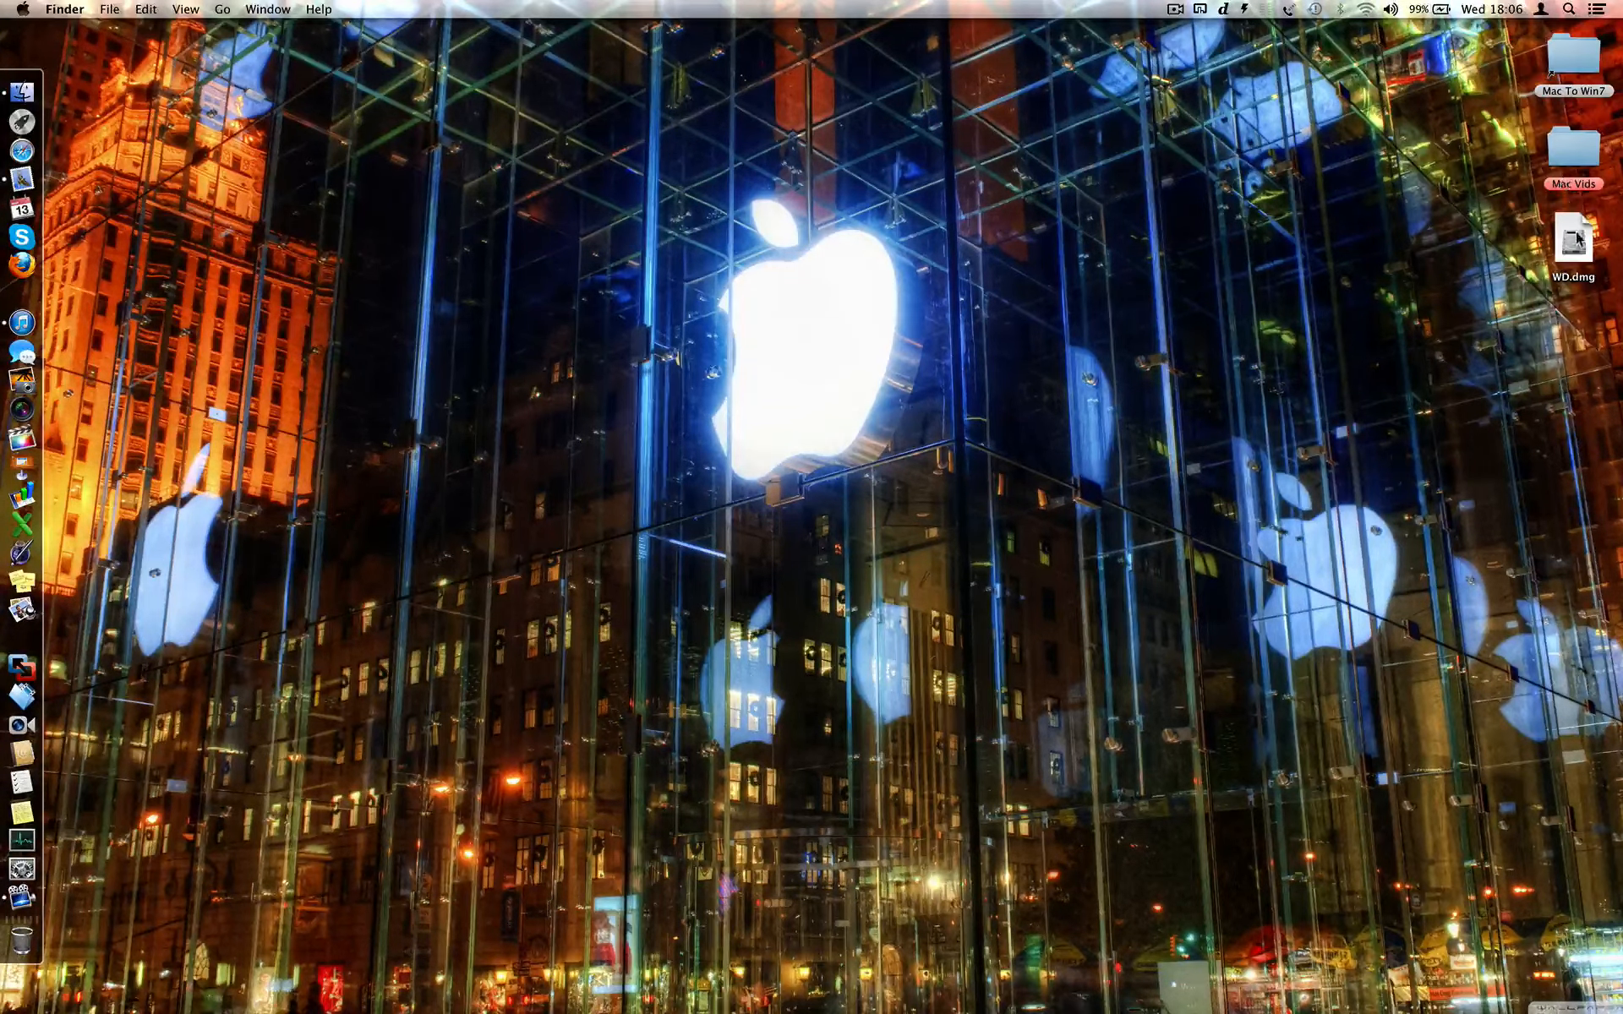
# - Move WD.dmg from the desktop into the Downloads folder
pyautogui.click(38, 94)
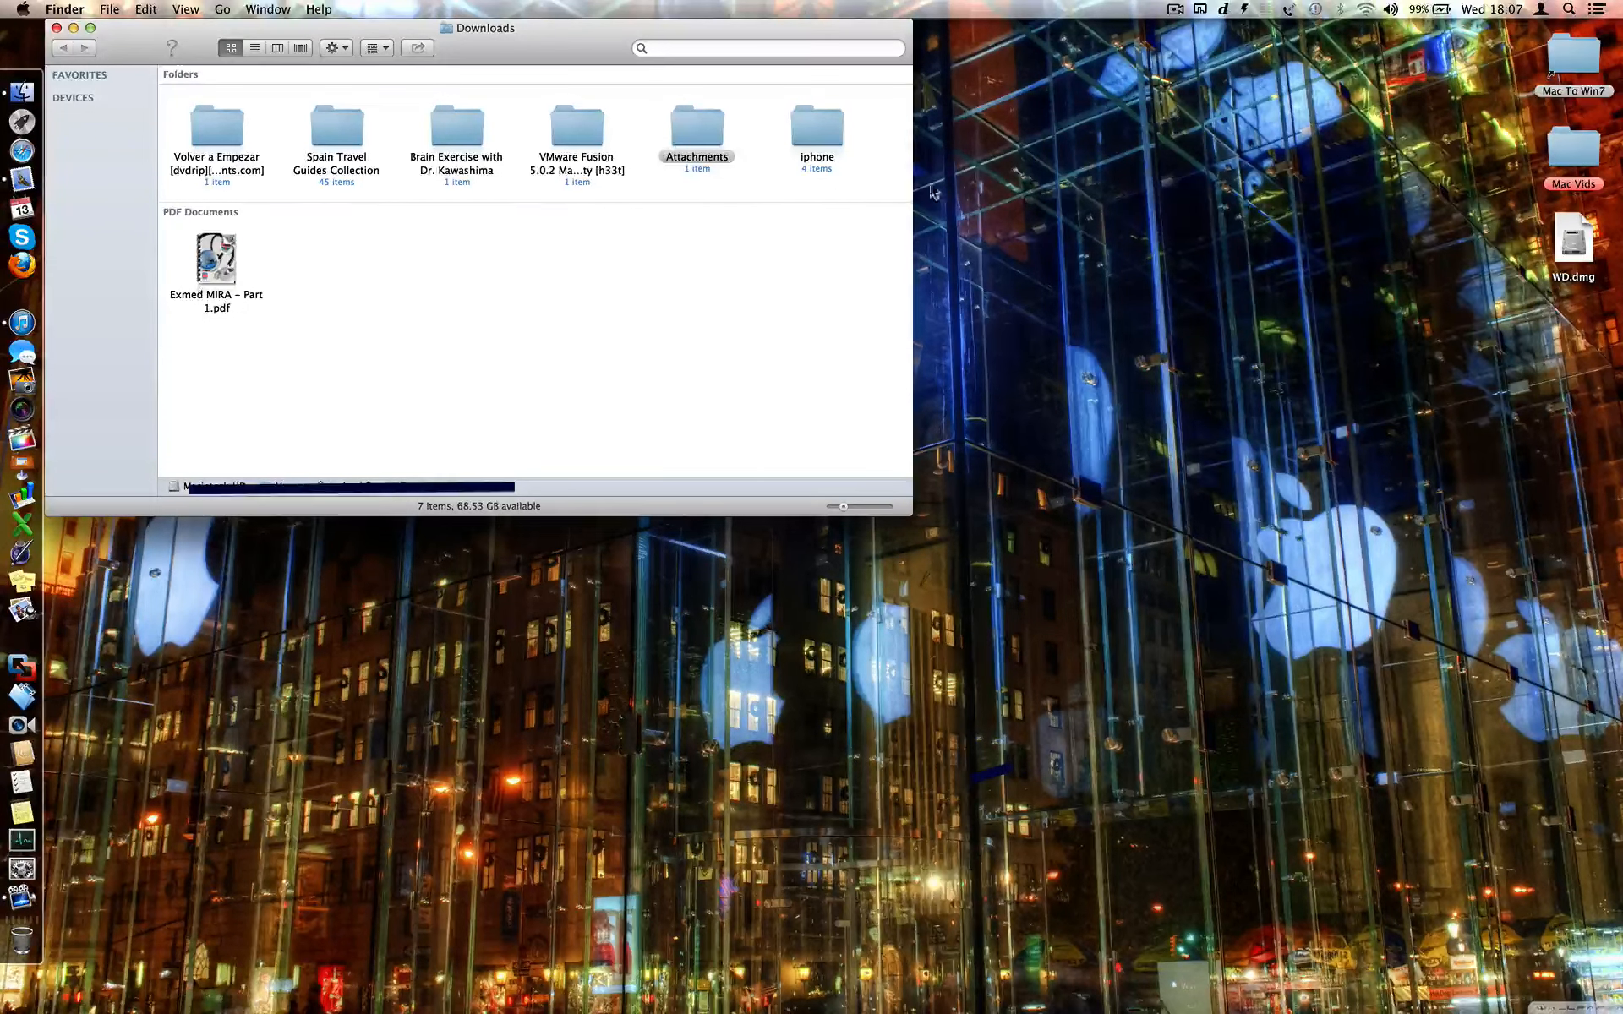
pyautogui.click(1565, 246)
pyautogui.moveTo(969, 283); pyautogui.dragTo(680, 290)
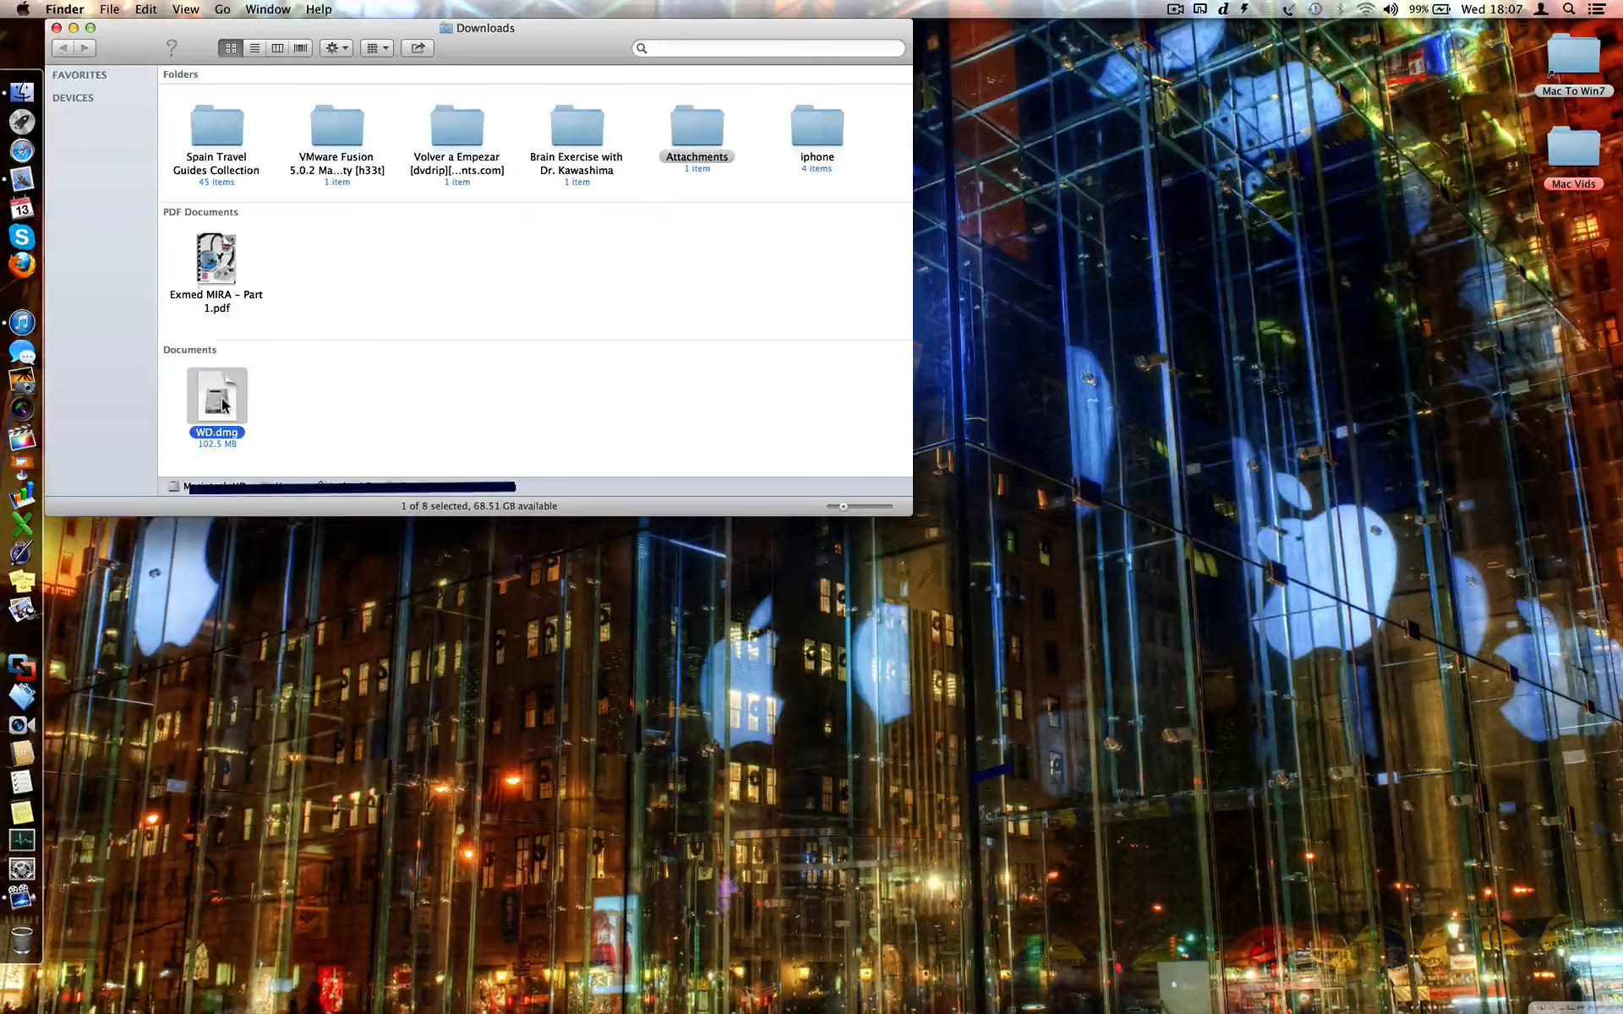
# - Reopen Downloads and add a WD.dmg shortcut to the Finder toolbar
pyautogui.click(57, 28)
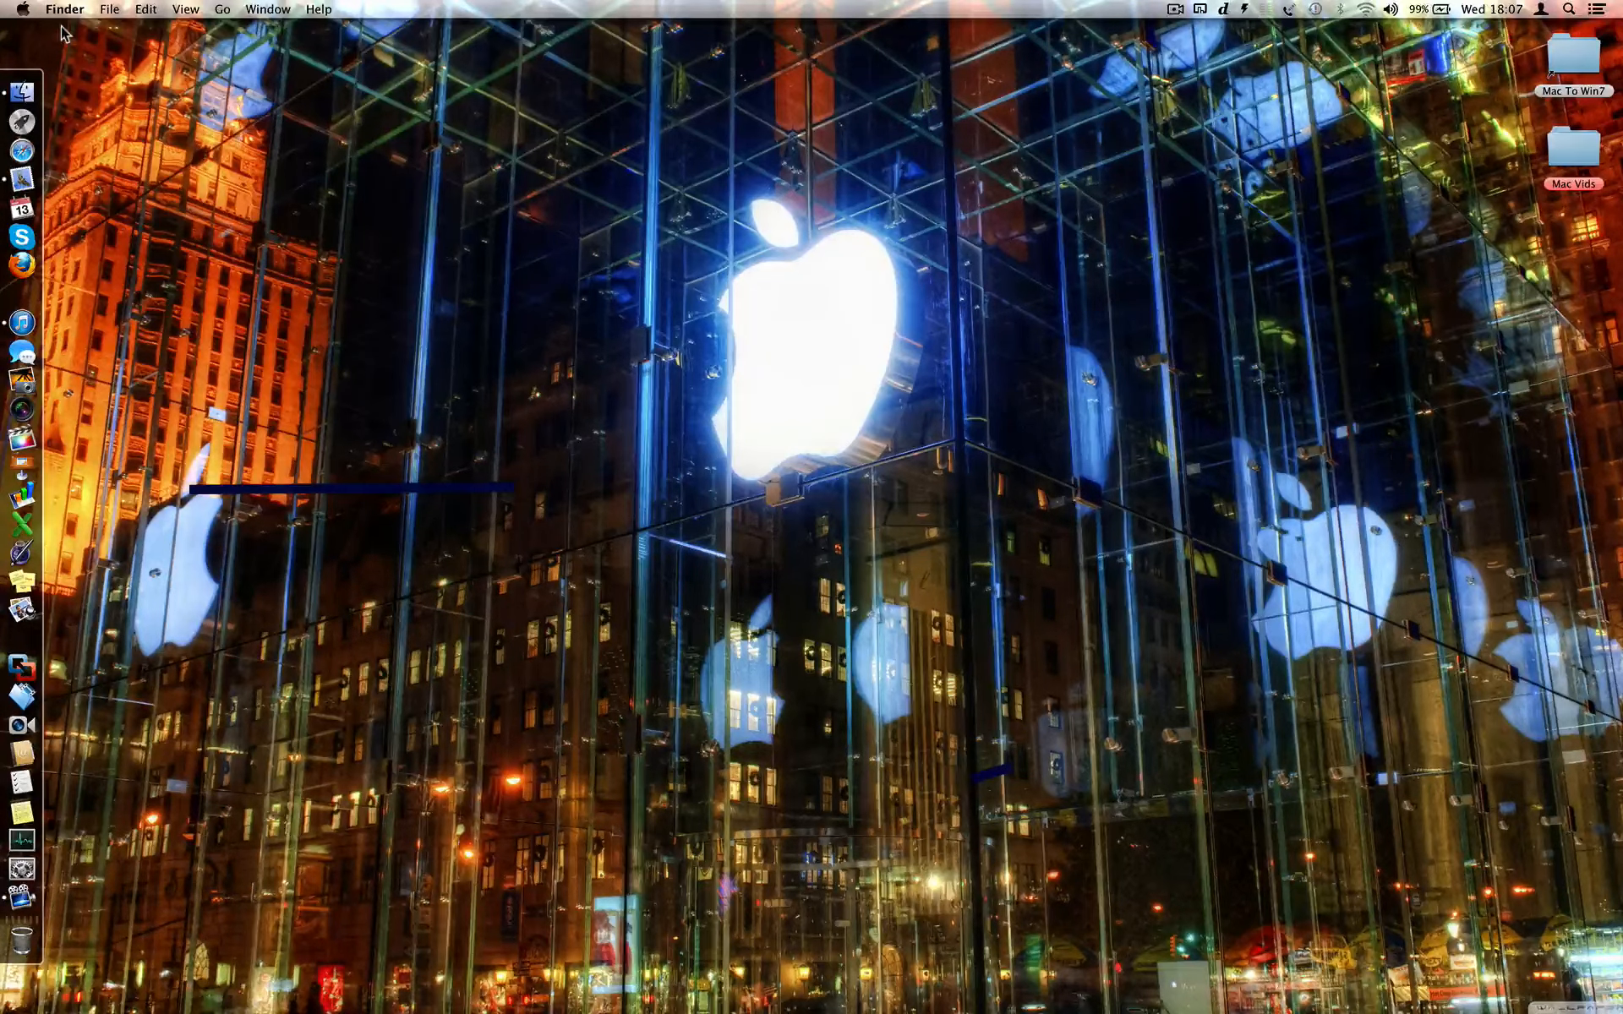
pyautogui.click(22, 91)
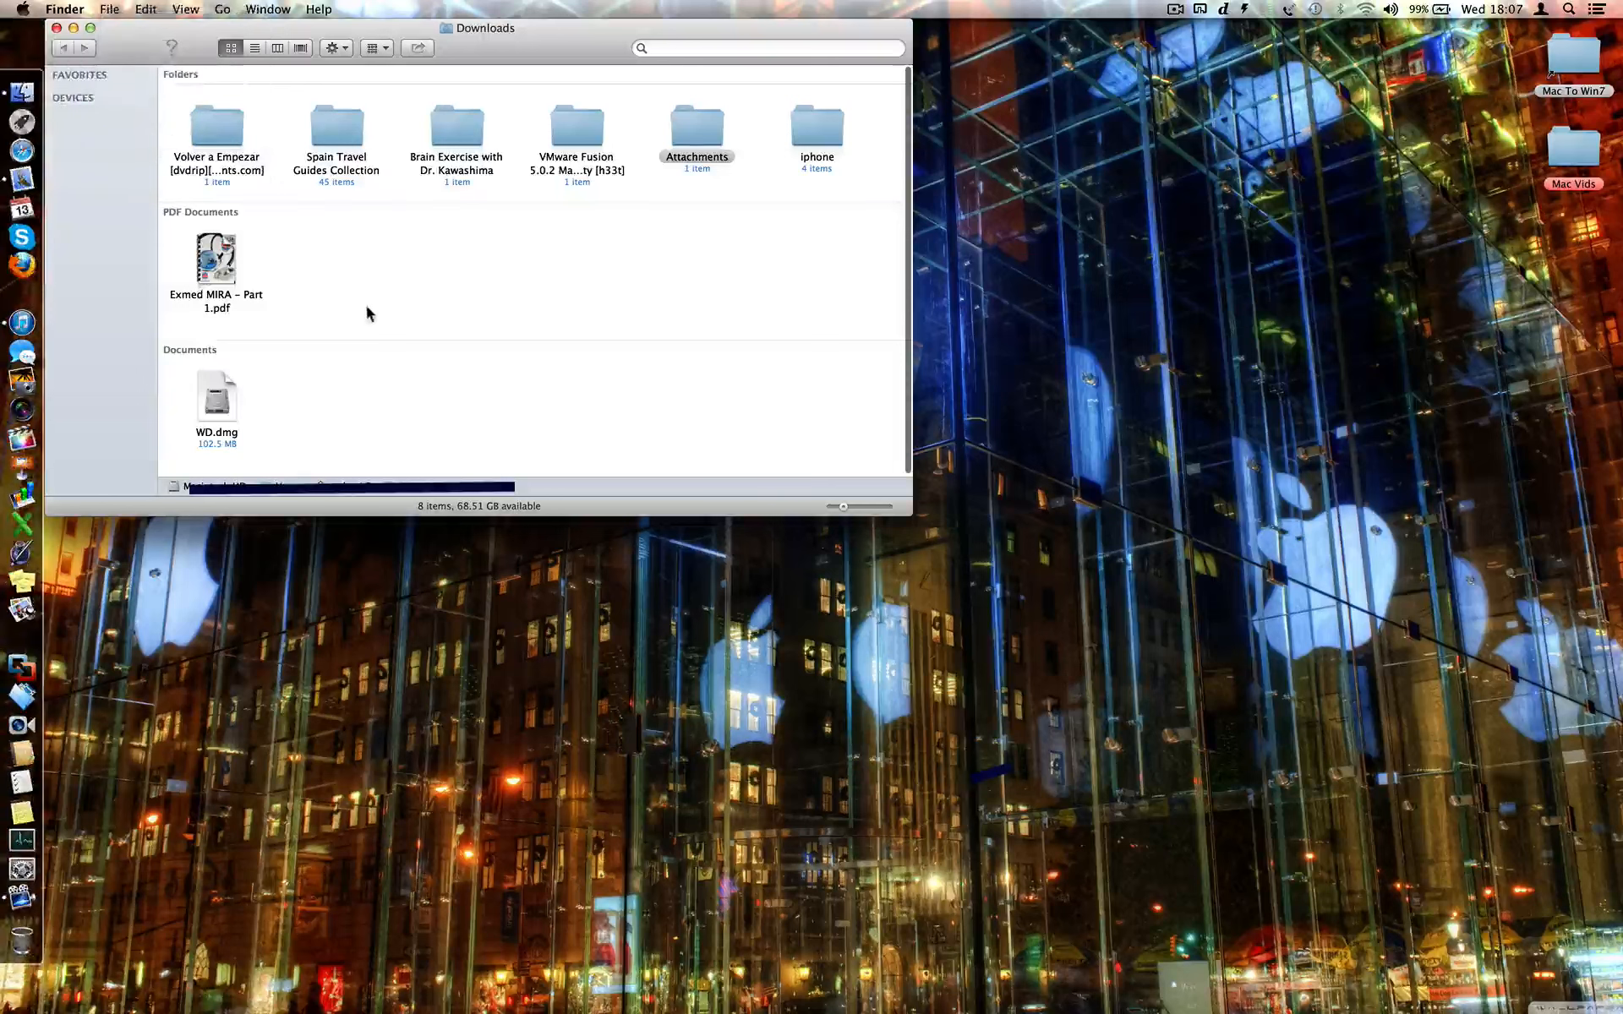
pyautogui.click(215, 402)
pyautogui.moveTo(214, 404); pyautogui.dragTo(139, 47)
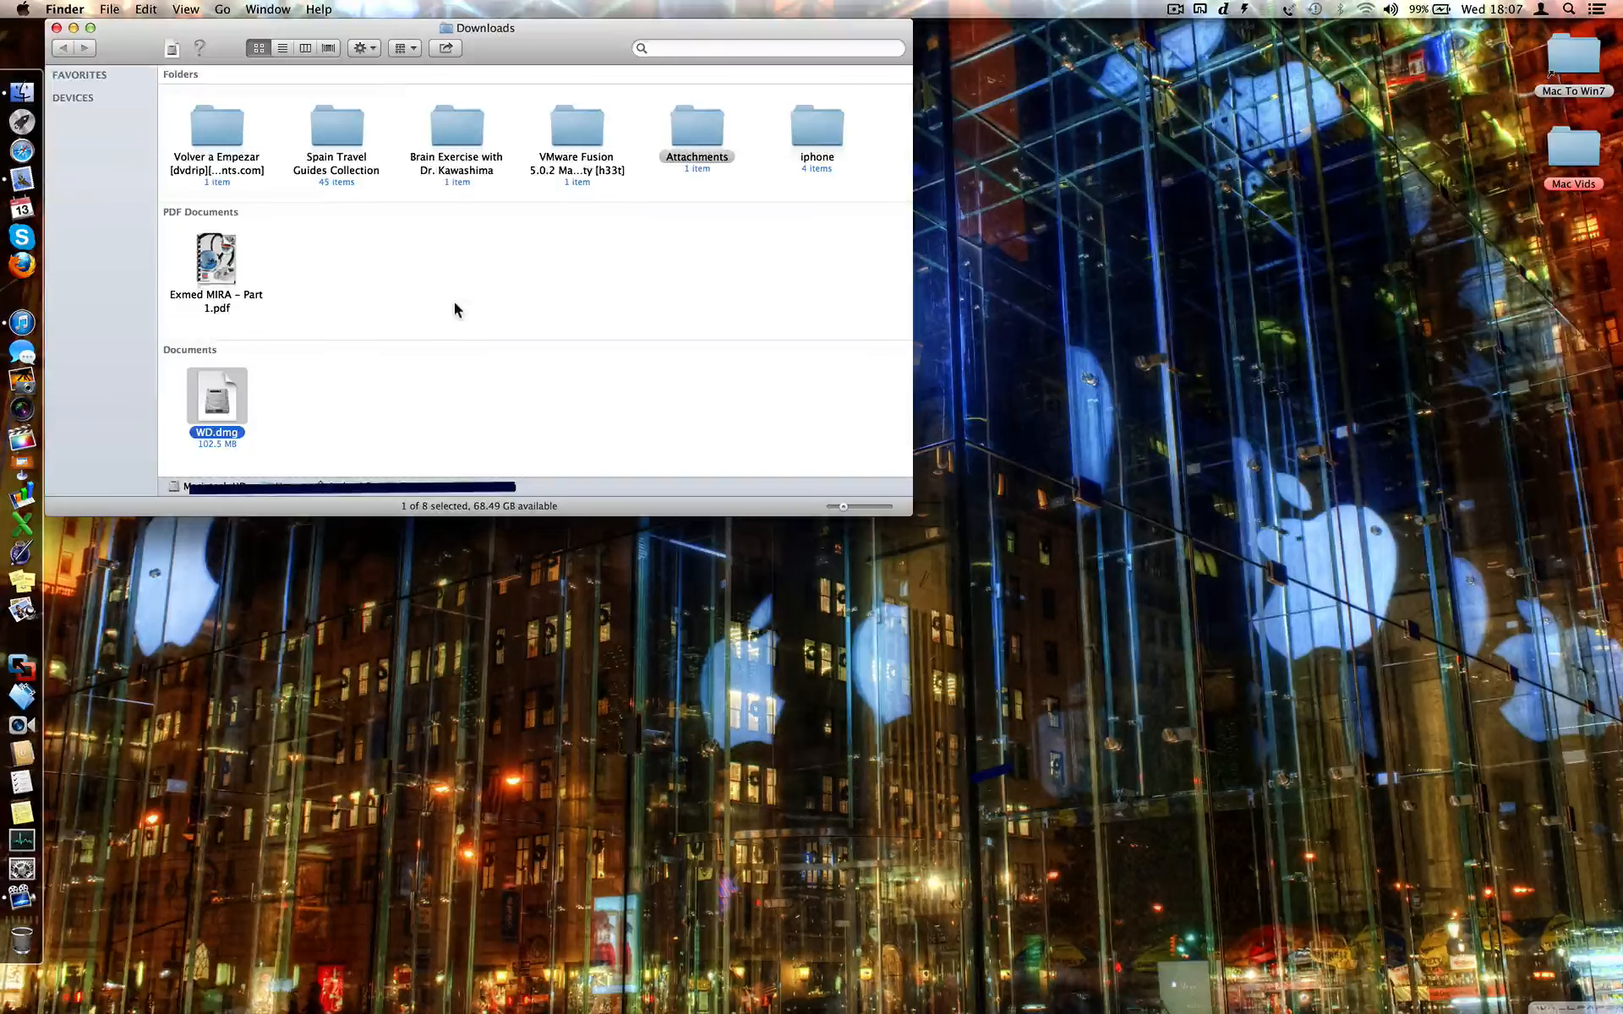
# - Mount Private by opening WD.dmg from its toolbar shortcut and entering the password
pyautogui.doubleClick(200, 121)
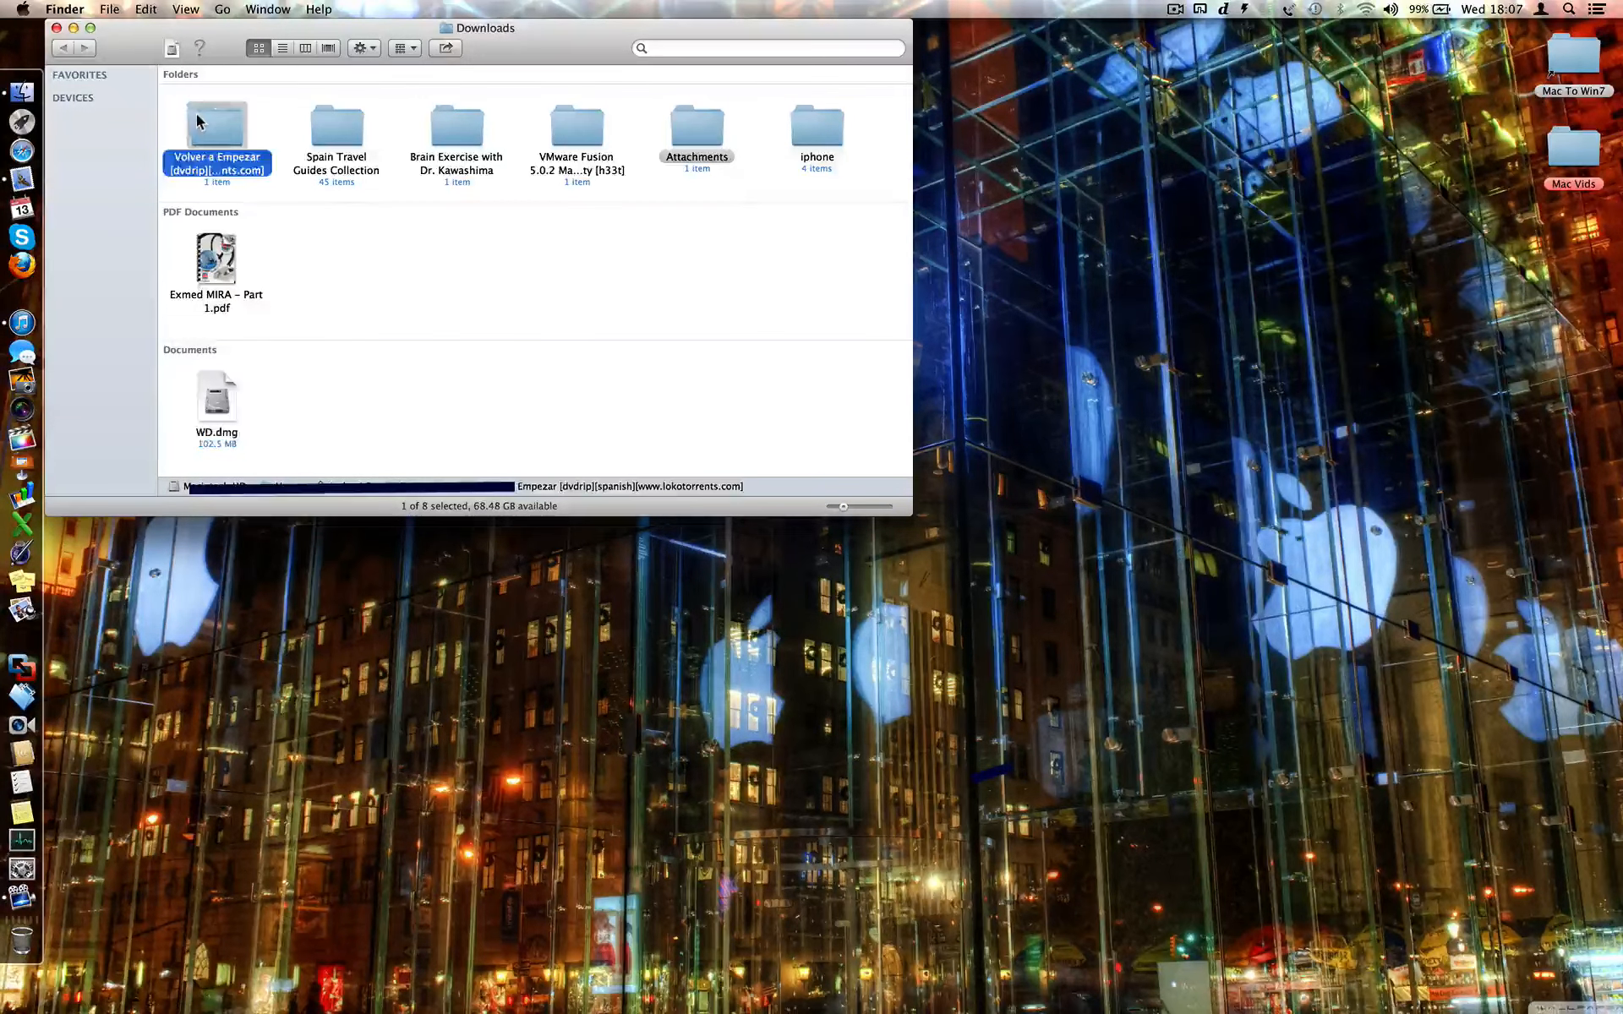
pyautogui.click(172, 49)
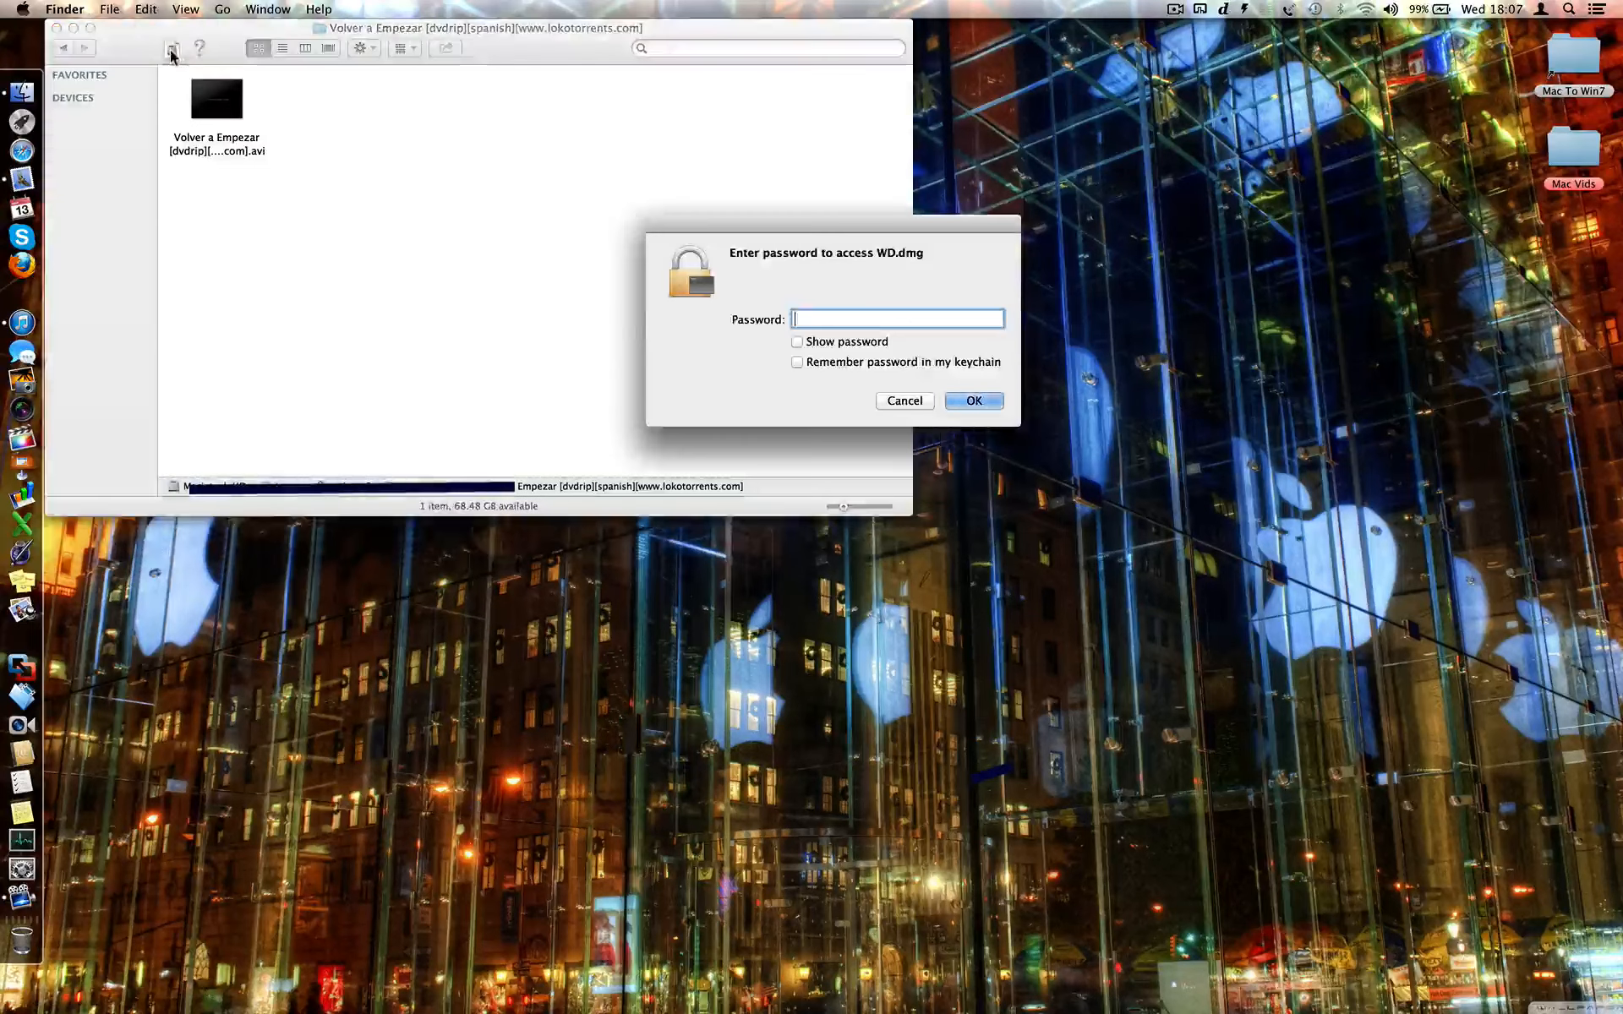
pyautogui.write('••••')
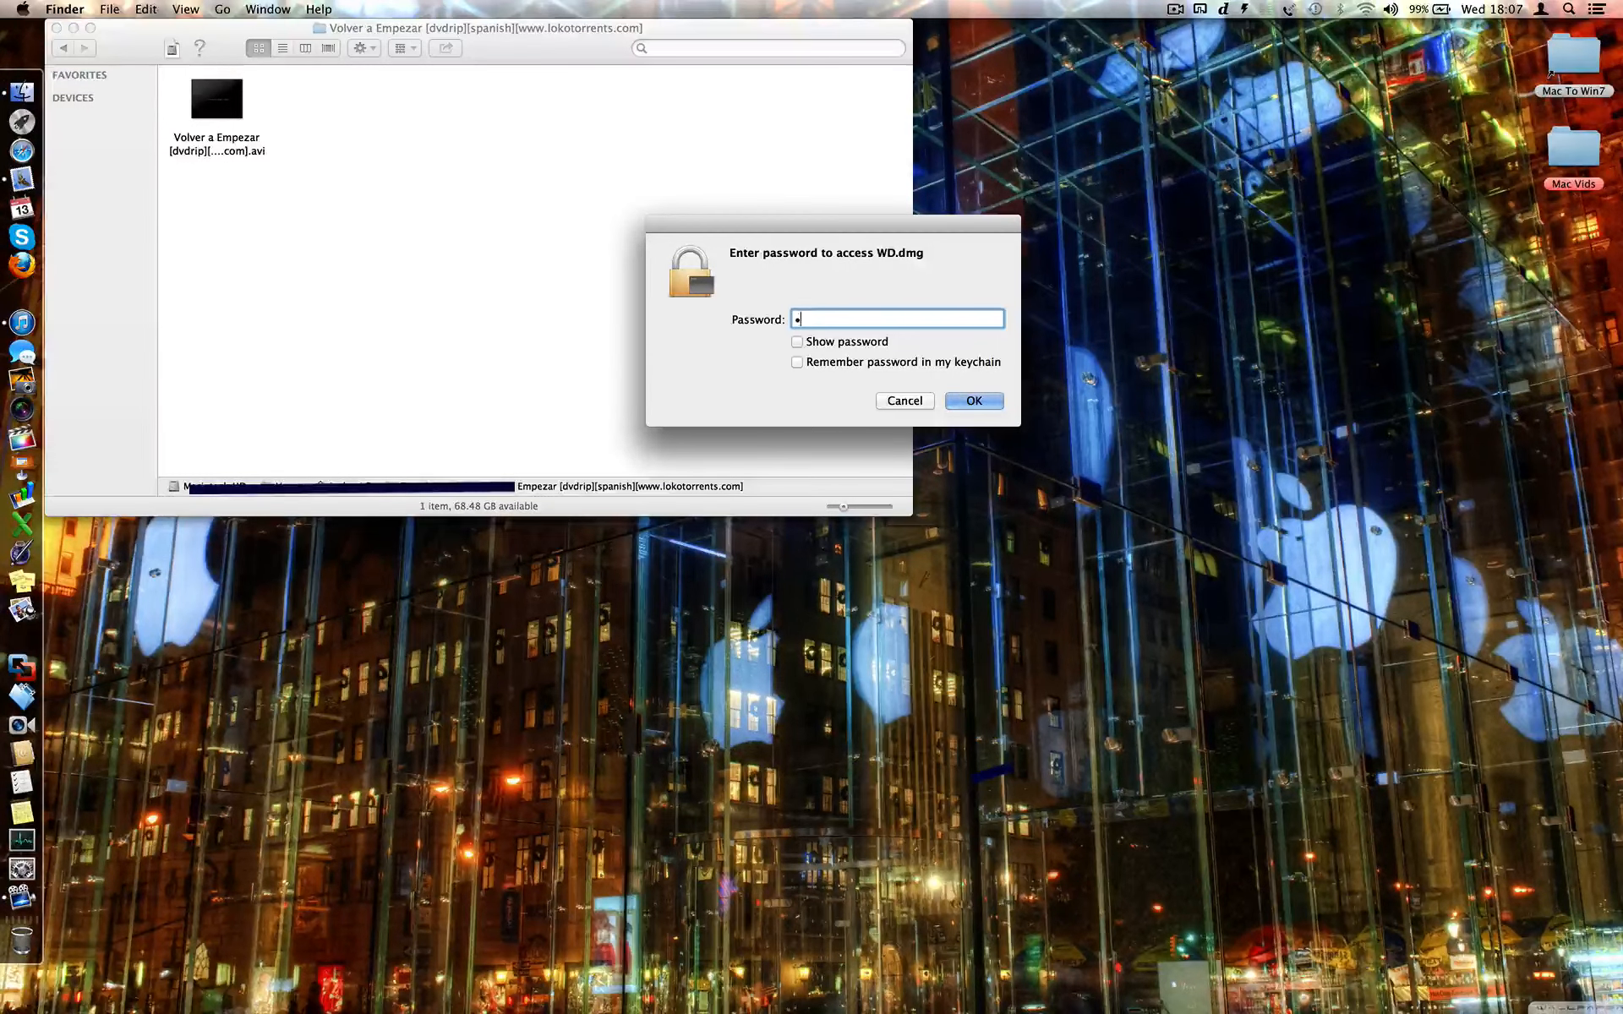
pyautogui.press('Return')
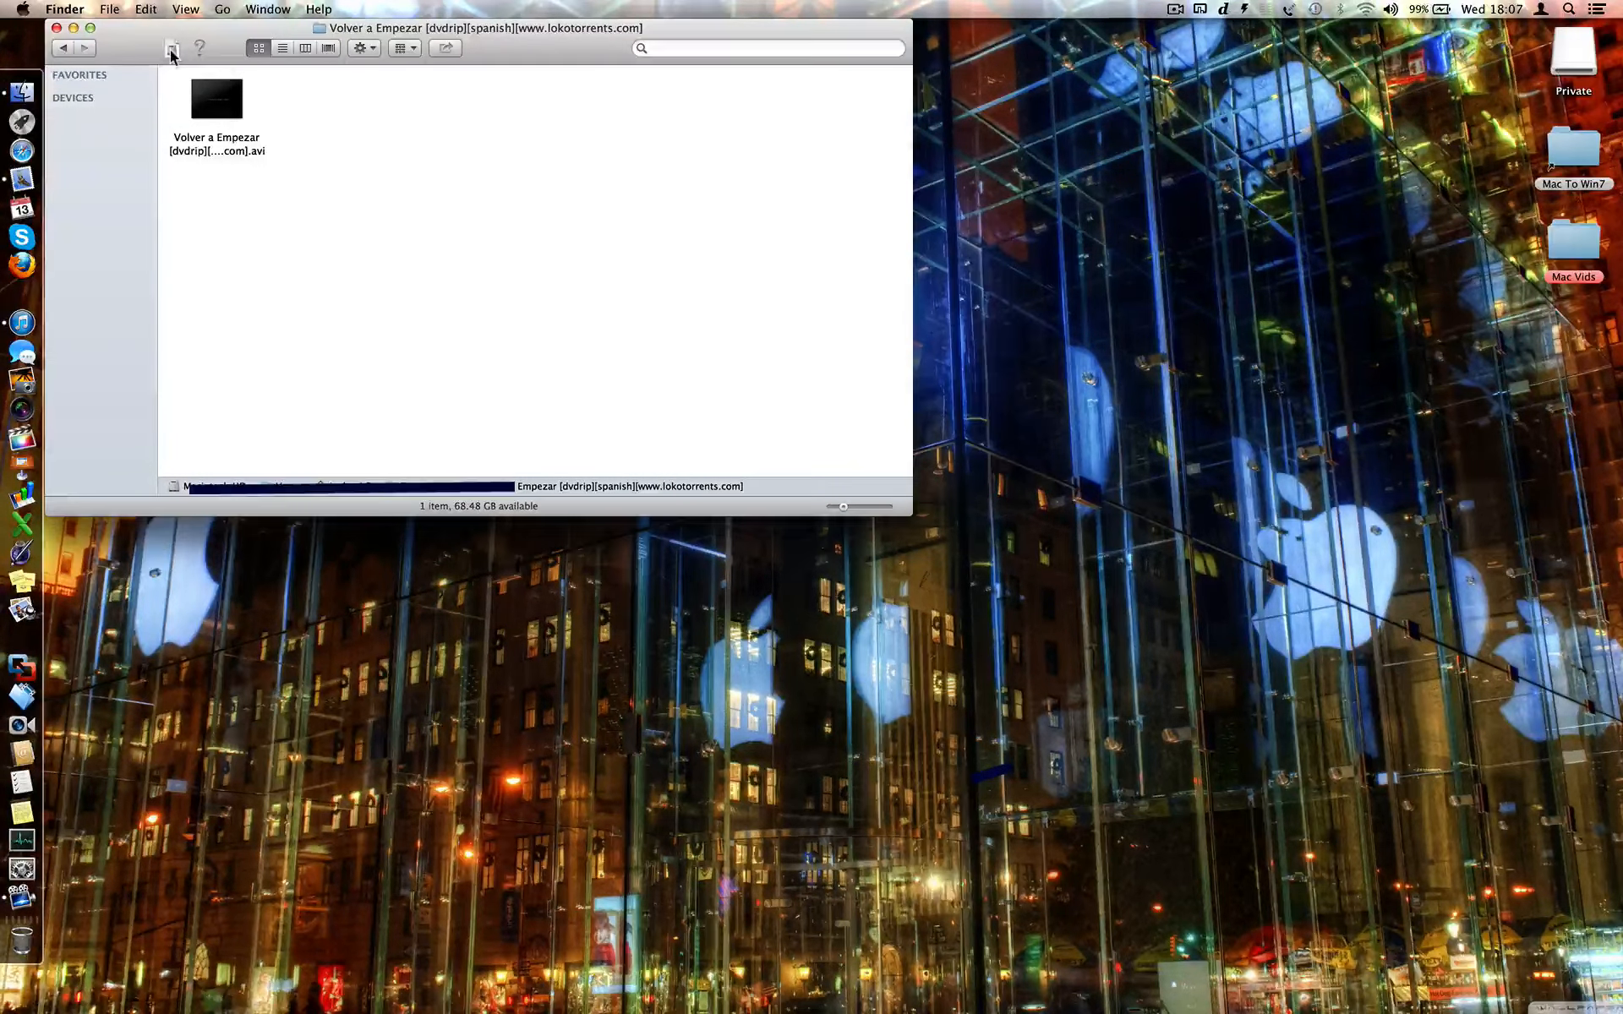
# - Open the empty Private volume, close the Finder windows, and eject Private
pyautogui.doubleClick(1576, 62)
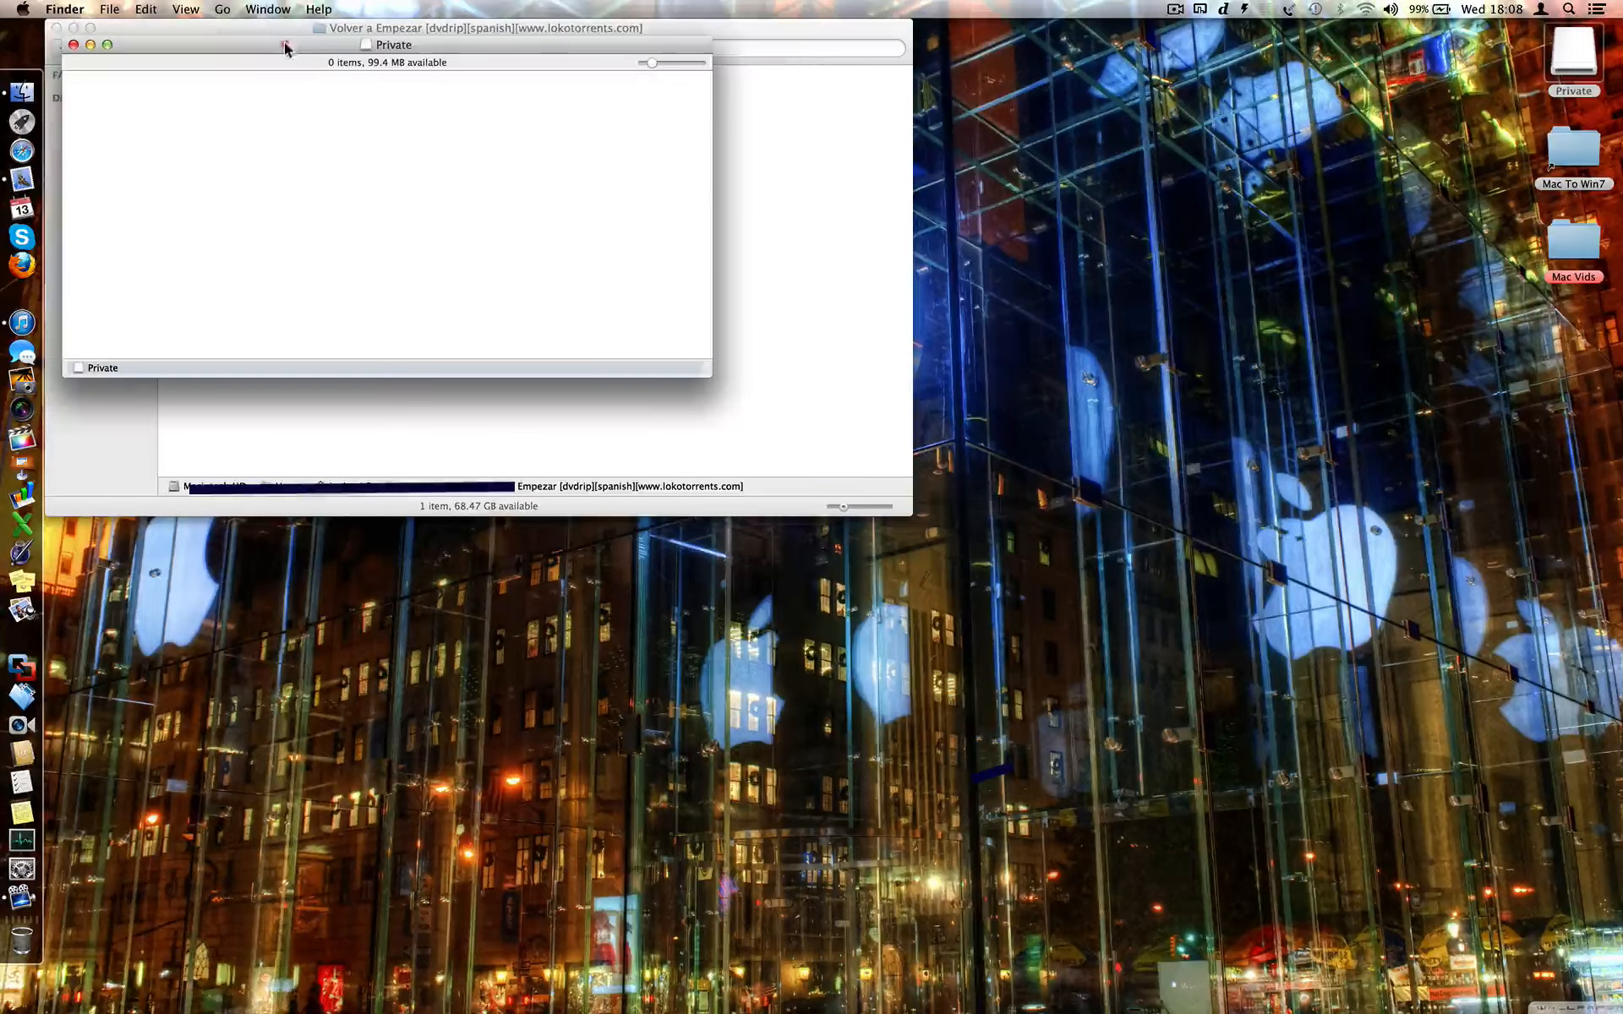
pyautogui.moveTo(285, 48); pyautogui.dragTo(764, 387)
pyautogui.click(57, 28)
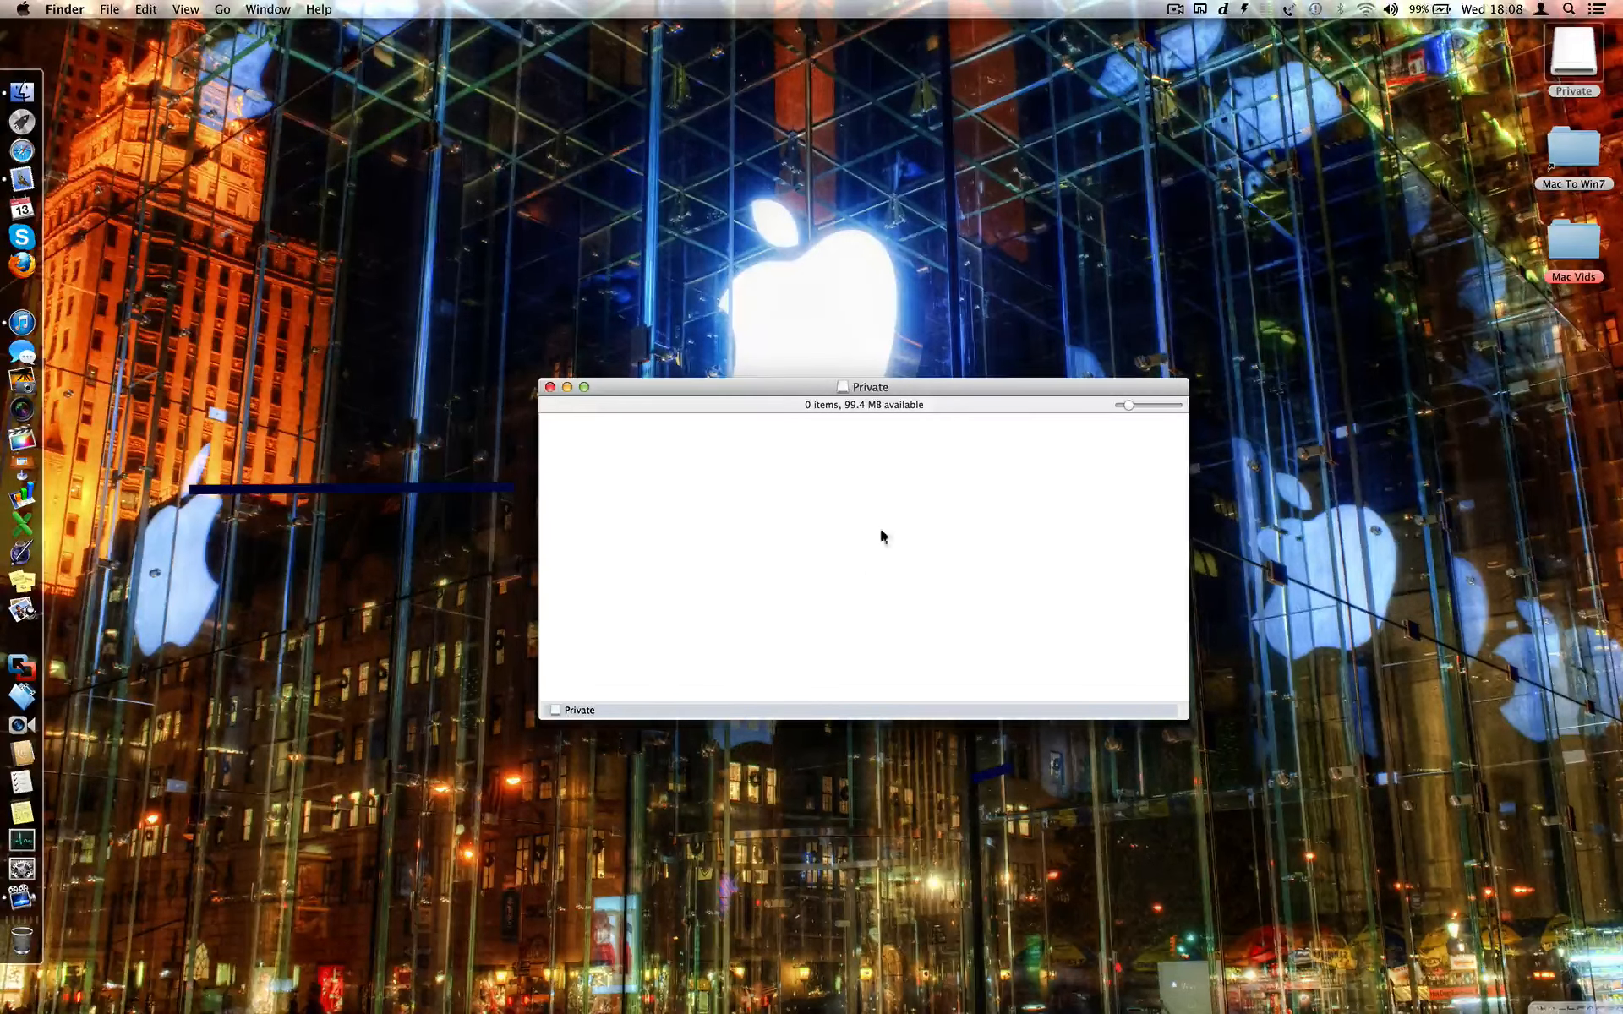
pyautogui.click(551, 387)
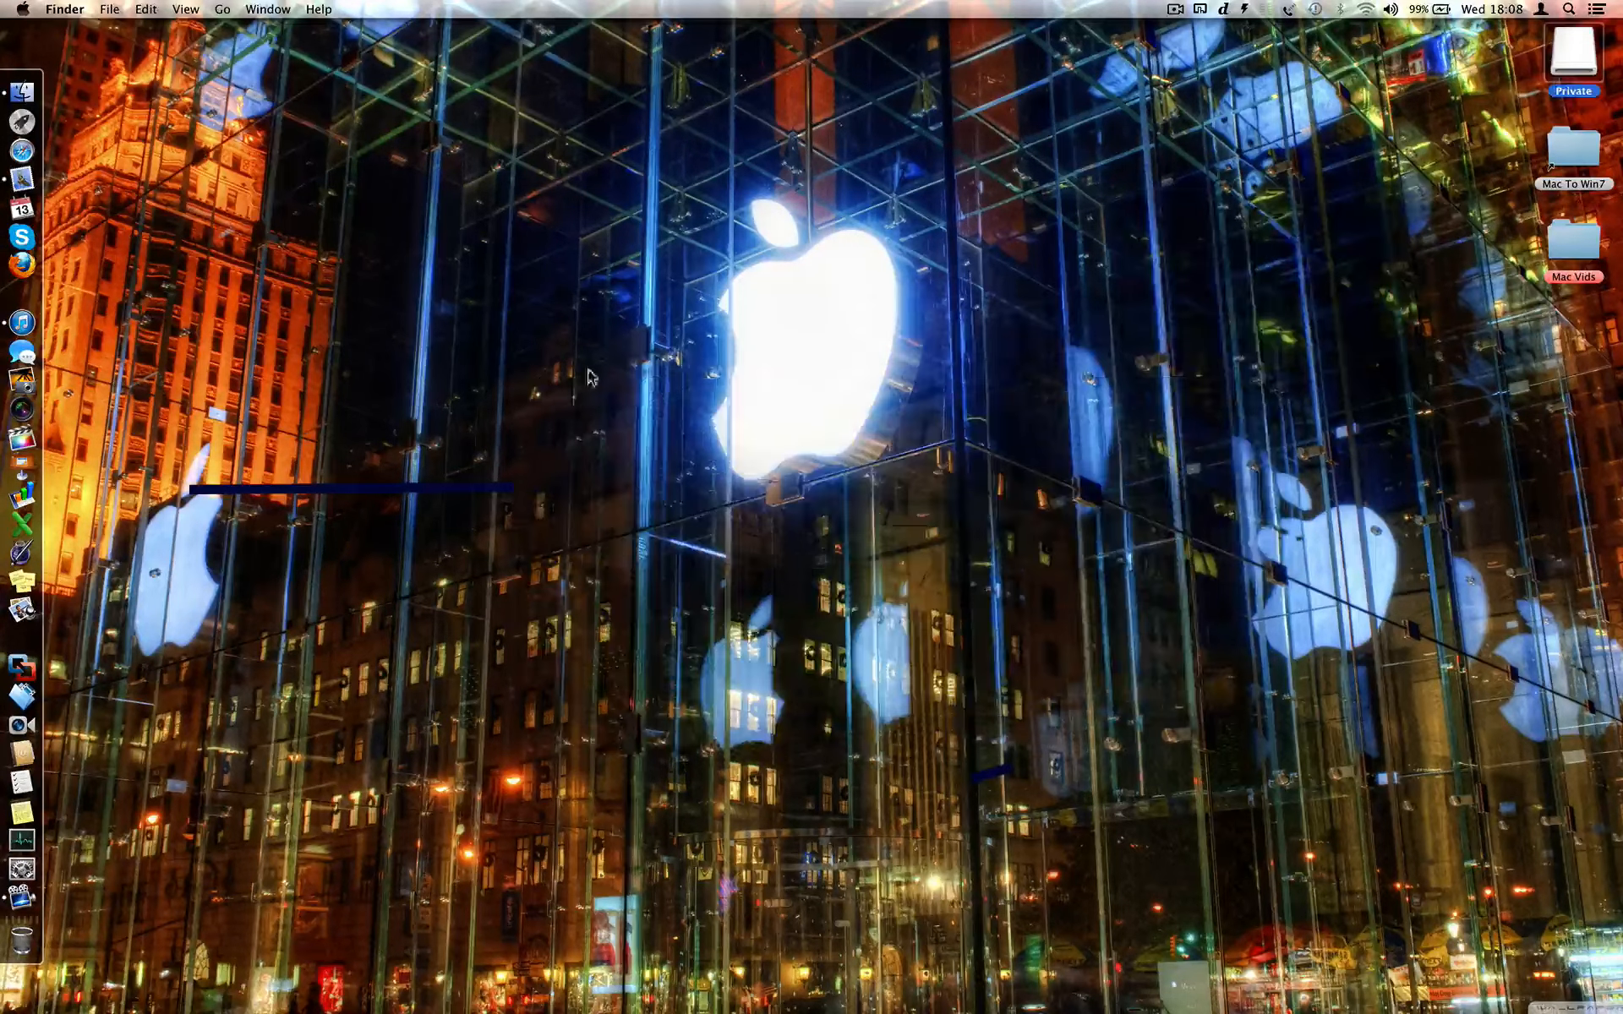
pyautogui.rightClick(1574, 63)
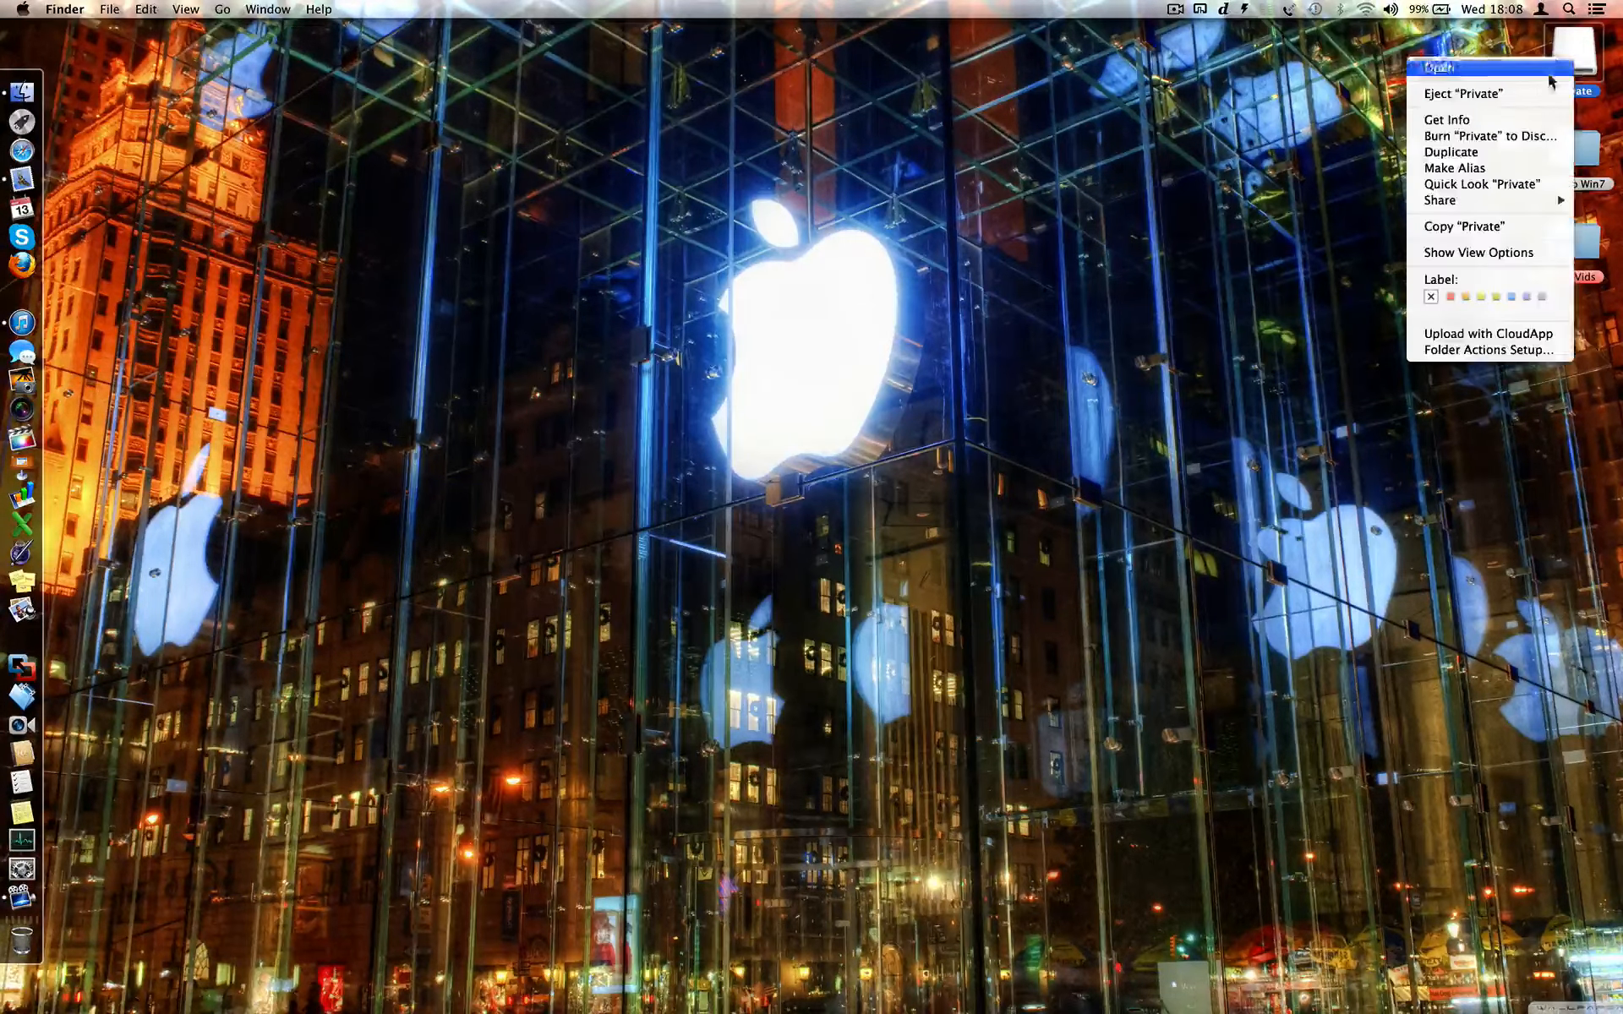
pyautogui.click(1510, 95)
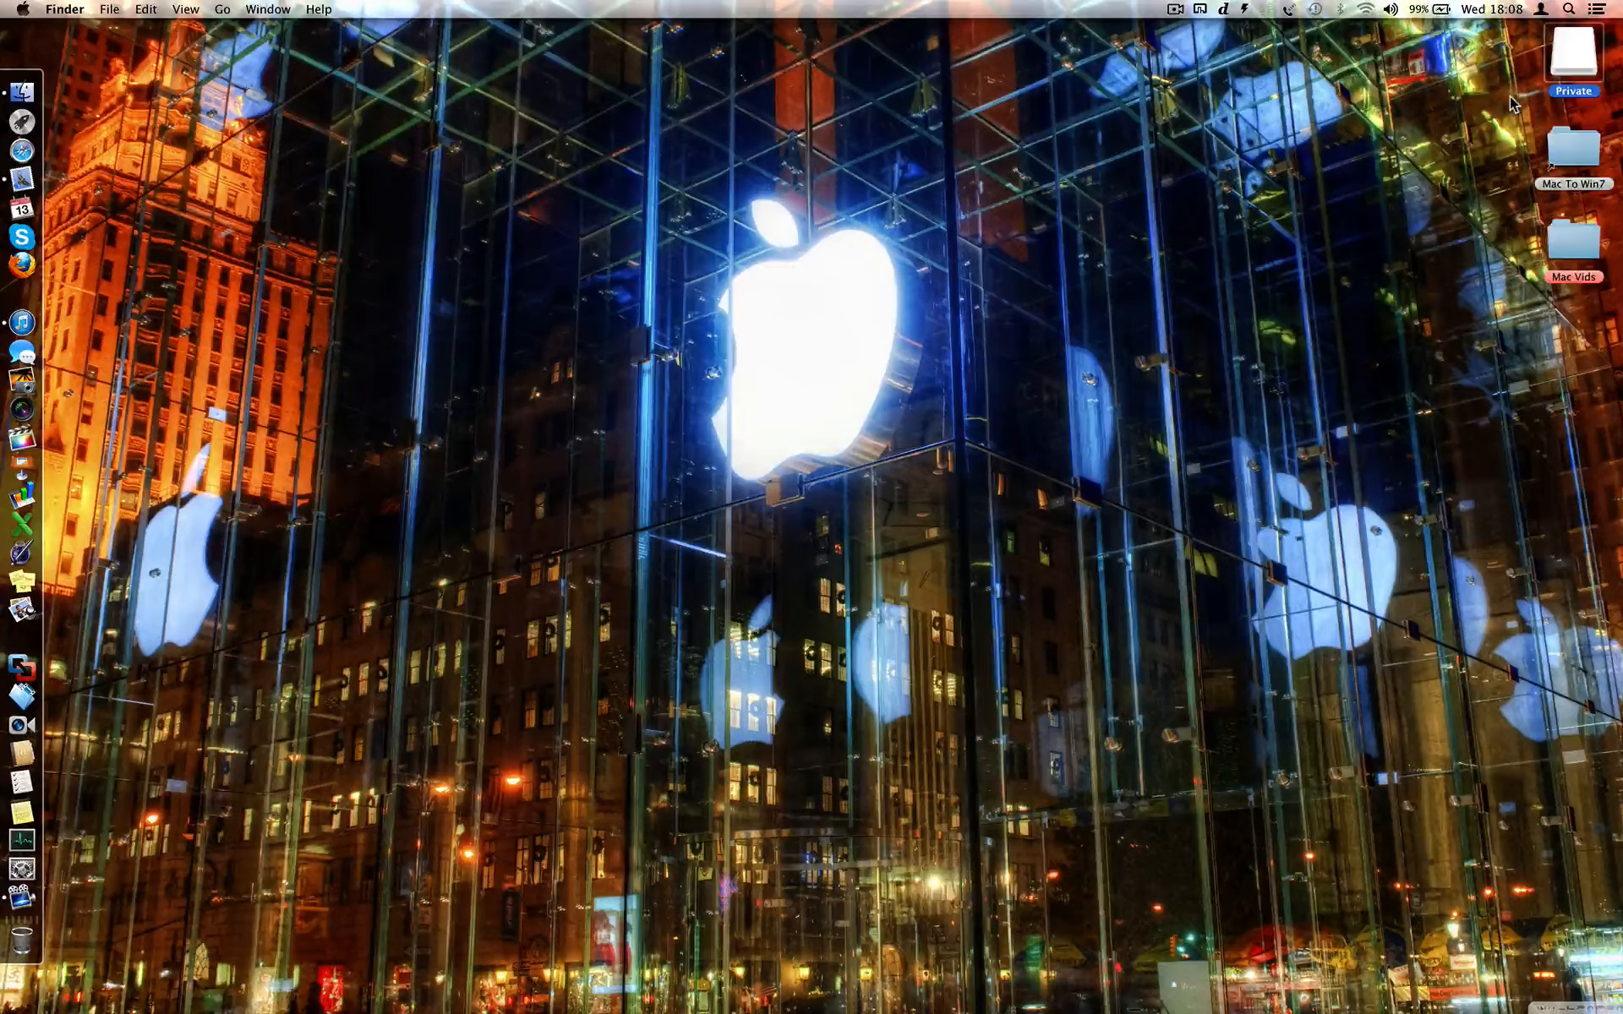